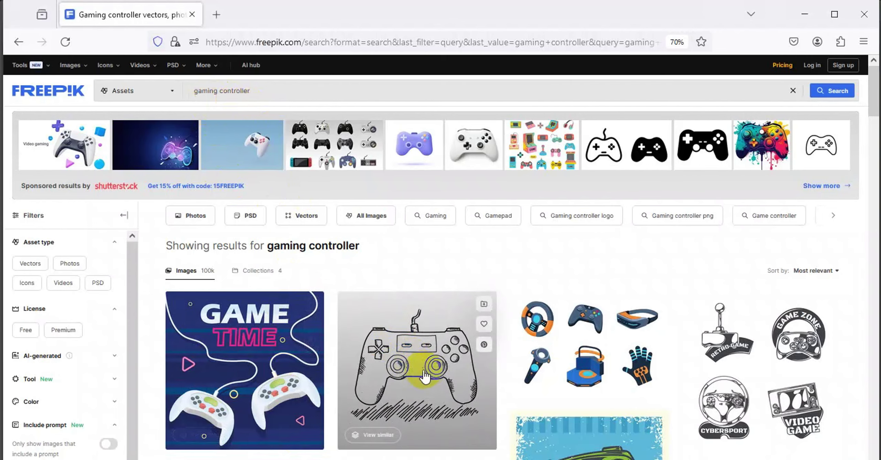
# - Free-download the Hand Drawn Game Controller vector from Freepik, accepting the attribution terms
pyautogui.scroll(-3, 429, 315)
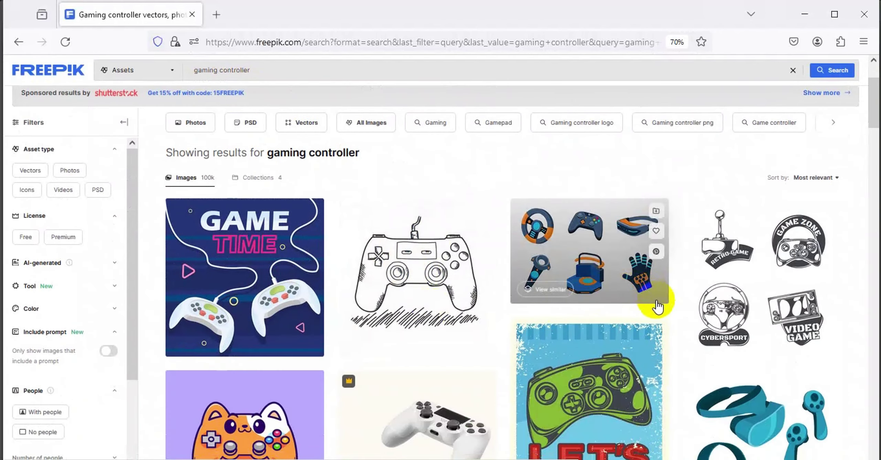
pyautogui.click(433, 272)
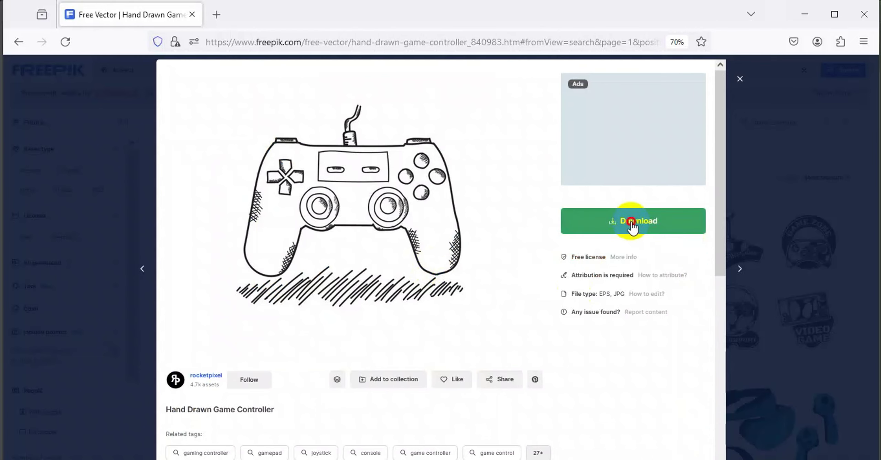
pyautogui.click(631, 222)
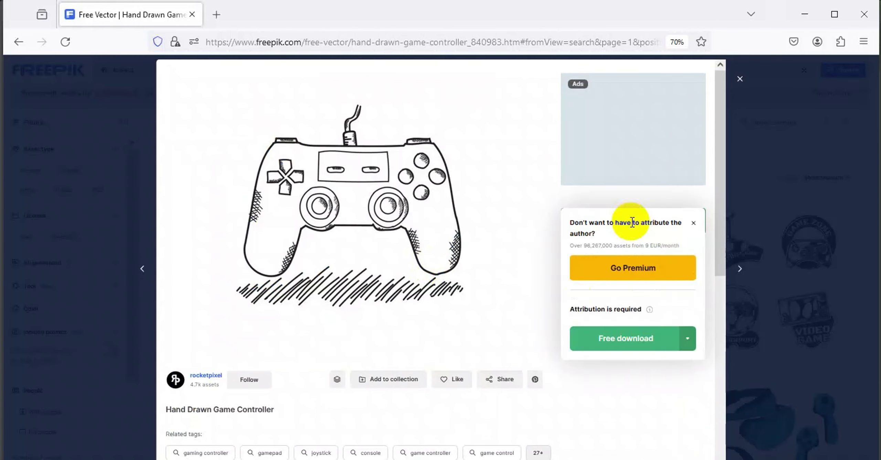
pyautogui.click(614, 343)
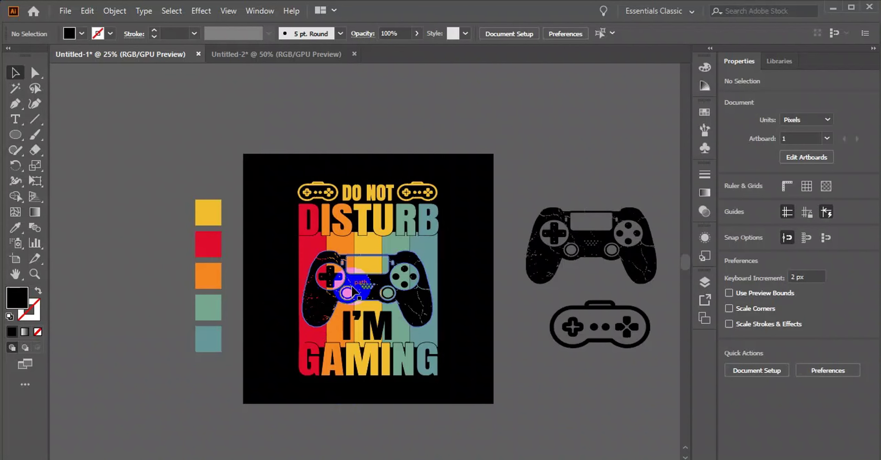
# - Delete the finished DO NOT DISTURB artwork from the black artboard
pyautogui.click(352, 291)
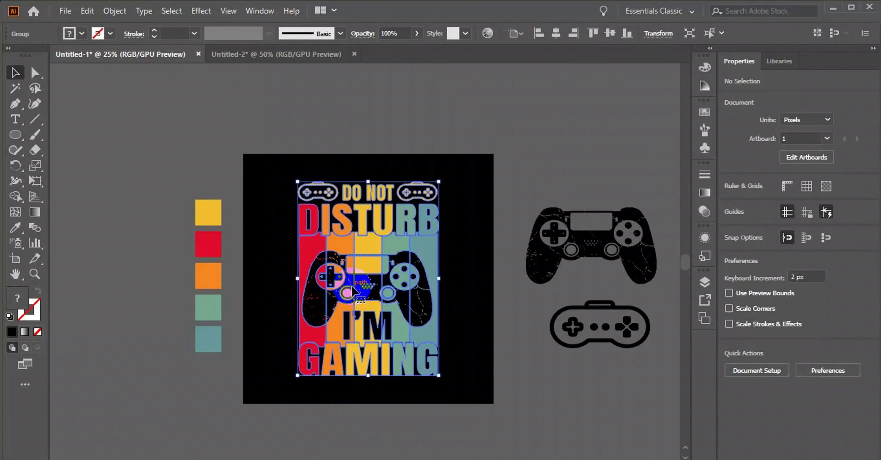
pyautogui.press('Delete')
pyautogui.click(103, 216)
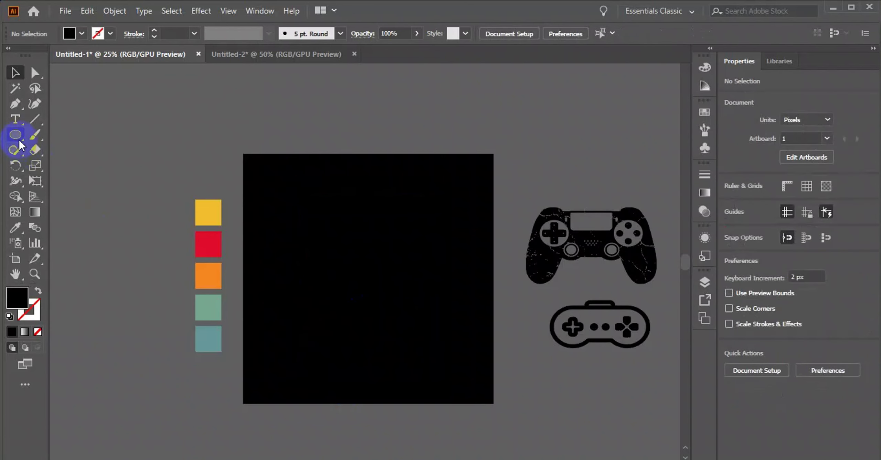
# - Draw a tall rectangle on the artboard's left side and fill it with the red swatch
pyautogui.moveTo(19, 139); pyautogui.dragTo(84, 142)
pyautogui.moveTo(287, 234)
pyautogui.mouseDown()
pyautogui.moveTo(276, 213)
pyautogui.moveTo(309, 367)
pyautogui.mouseUp()
pyautogui.click(15, 73)
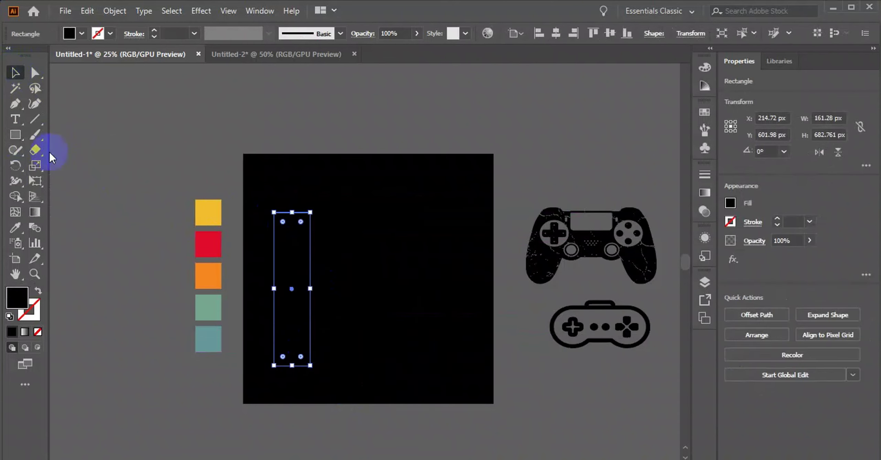
pyautogui.click(15, 228)
pyautogui.click(214, 241)
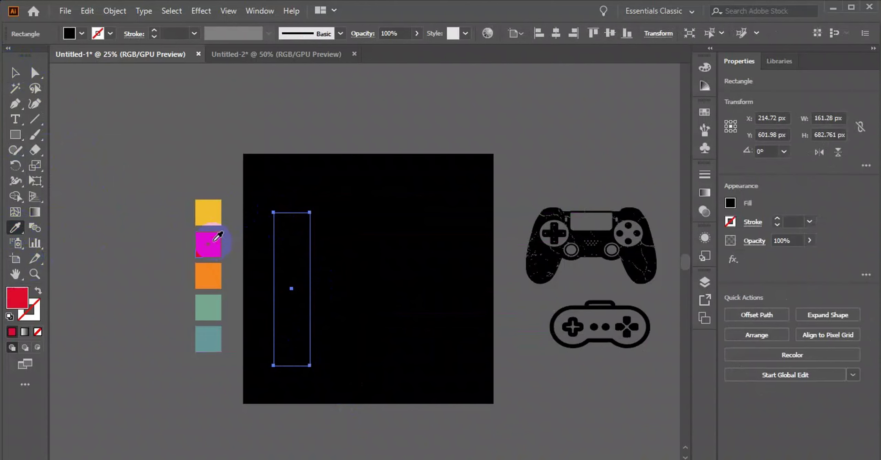
pyautogui.click(15, 73)
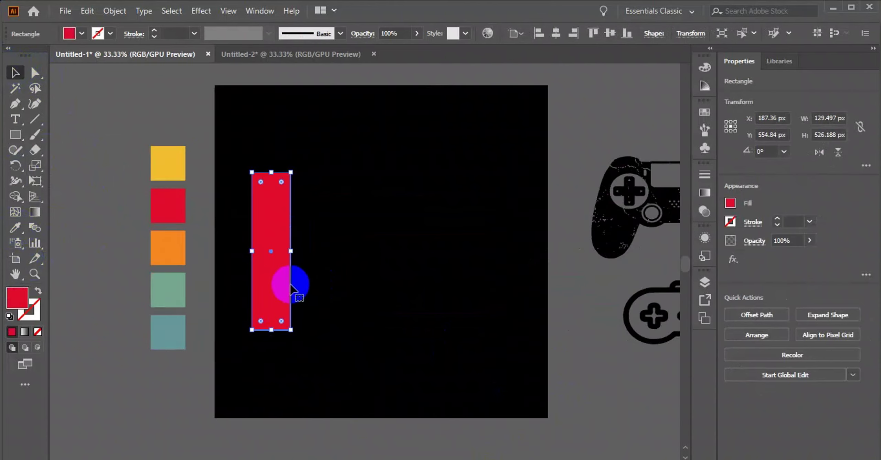
# - Copy the red bar into five evenly spaced stripes, then stretch them taller and centre them
pyautogui.moveTo(283, 277); pyautogui.dragTo(326, 266)
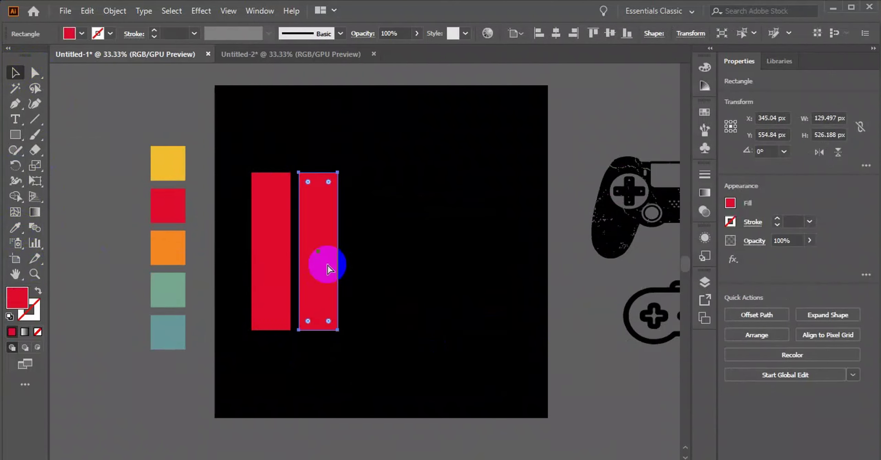
pyautogui.hotkey('ctrl', 'd')
pyautogui.hotkey('ctrl', 'd')
pyautogui.hotkey('ctrl', 'd')
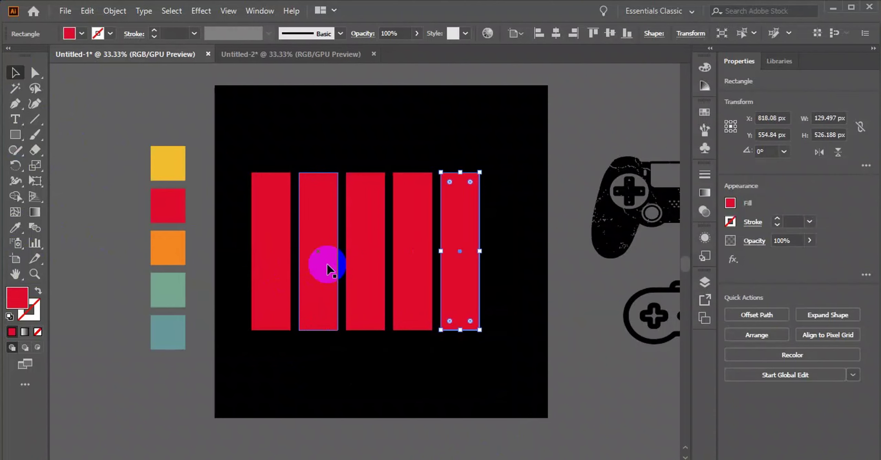
pyautogui.hotkey('ctrl', 'a')
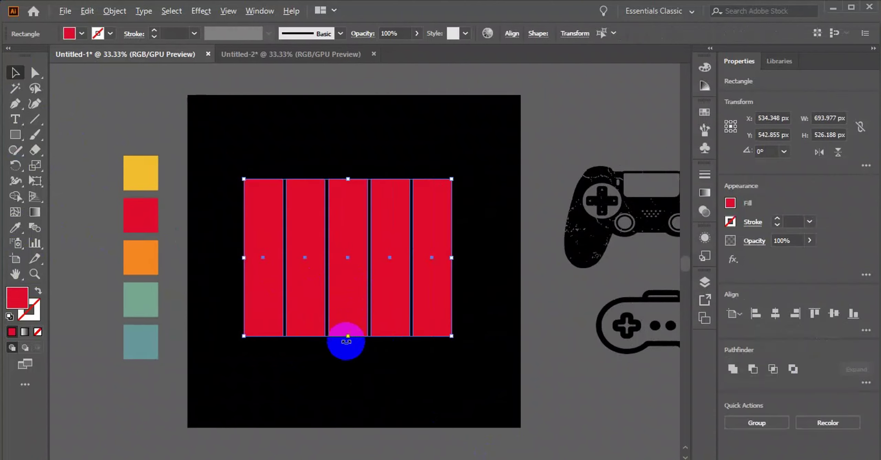
pyautogui.moveTo(348, 337); pyautogui.dragTo(349, 368)
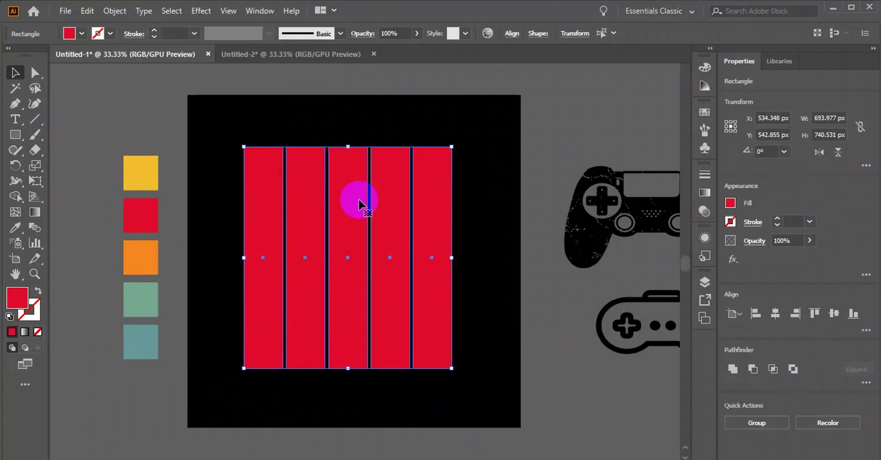
pyautogui.moveTo(346, 189); pyautogui.dragTo(352, 202)
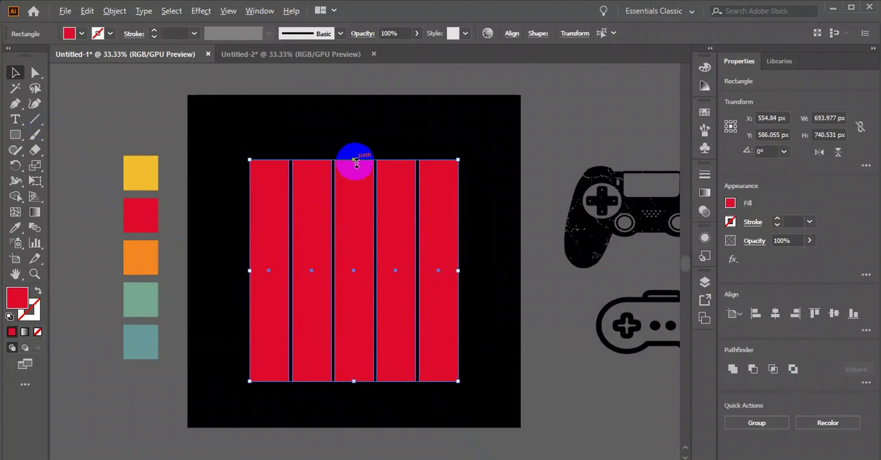
pyautogui.moveTo(354, 160); pyautogui.dragTo(353, 188)
pyautogui.moveTo(342, 234); pyautogui.dragTo(340, 244)
pyautogui.hotkey('ctrl', '+')
pyautogui.click(557, 295)
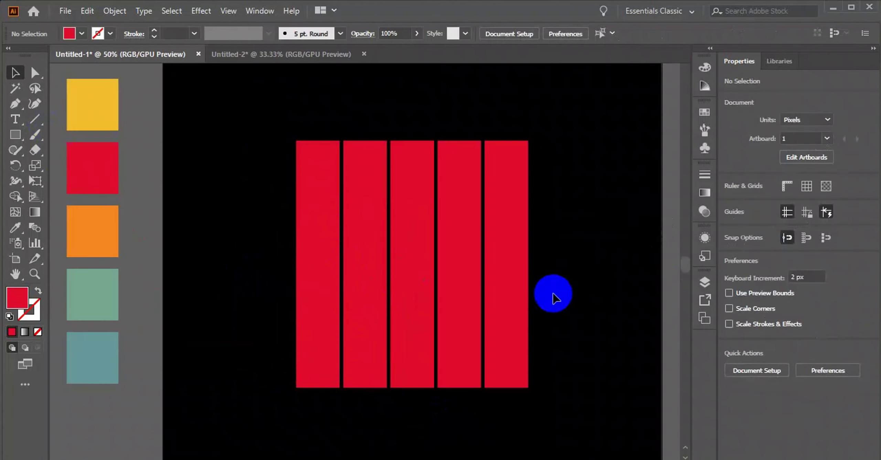
# - Fill the second bar orange and the third bar yellow from the palette swatches
pyautogui.click(366, 231)
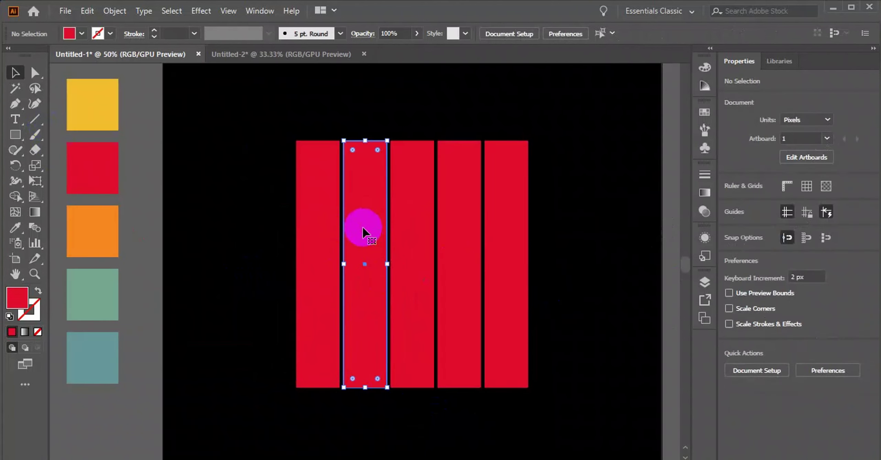
pyautogui.click(15, 228)
pyautogui.click(98, 228)
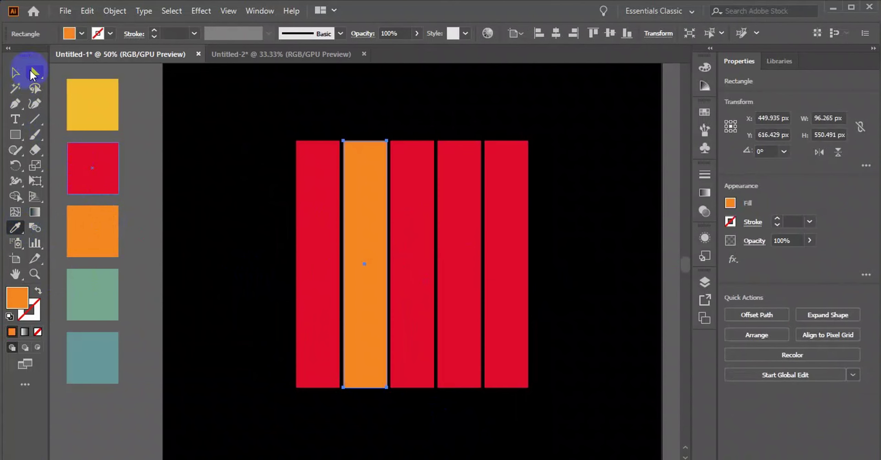
pyautogui.click(34, 74)
pyautogui.click(397, 186)
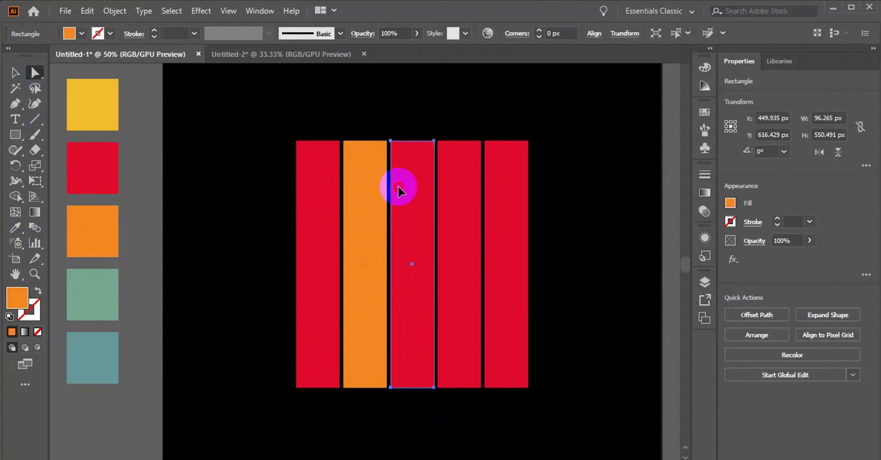
pyautogui.click(15, 231)
pyautogui.click(93, 105)
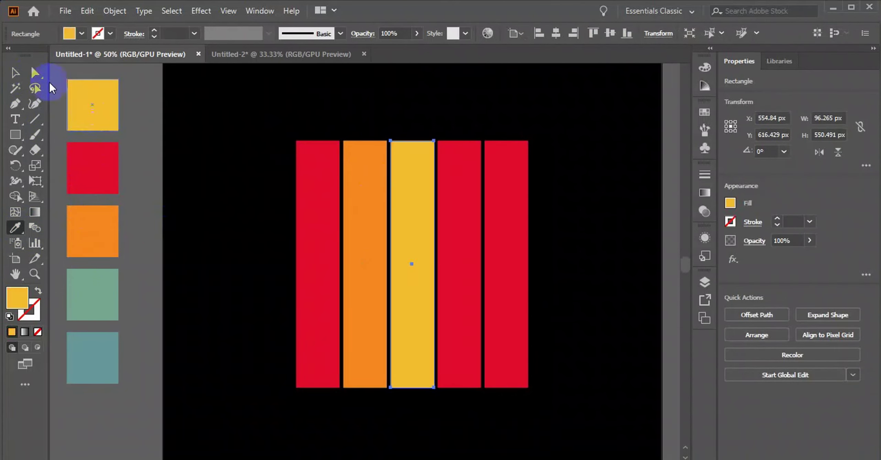
pyautogui.click(35, 73)
# - Fill the fourth bar sage green and the fifth bar teal from the swatches
pyautogui.keyDown('shift'); pyautogui.click(462, 238); pyautogui.keyUp('shift')
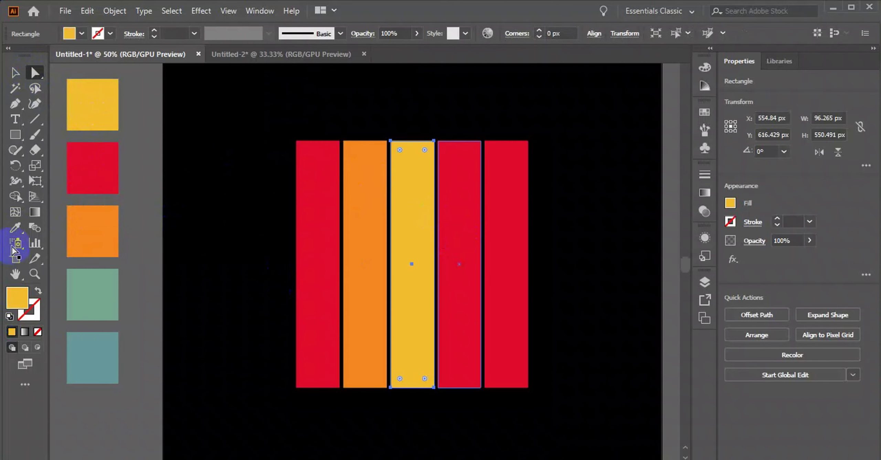
pyautogui.click(15, 227)
pyautogui.click(86, 275)
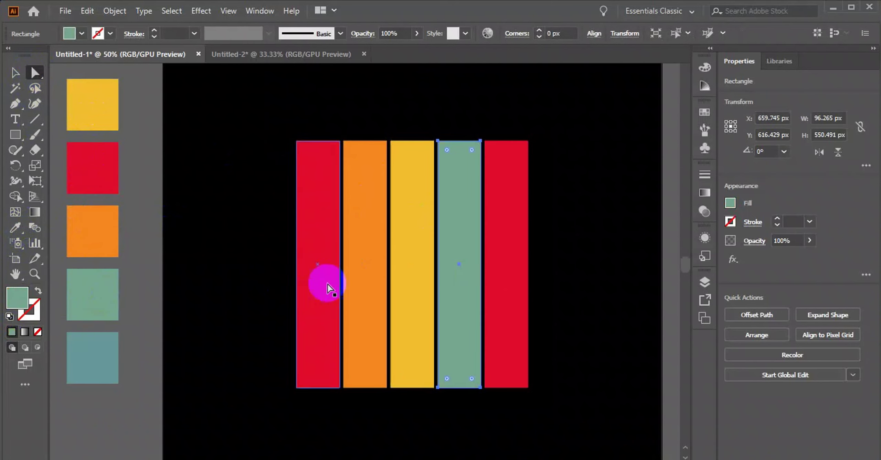
pyautogui.click(497, 281)
pyautogui.click(15, 227)
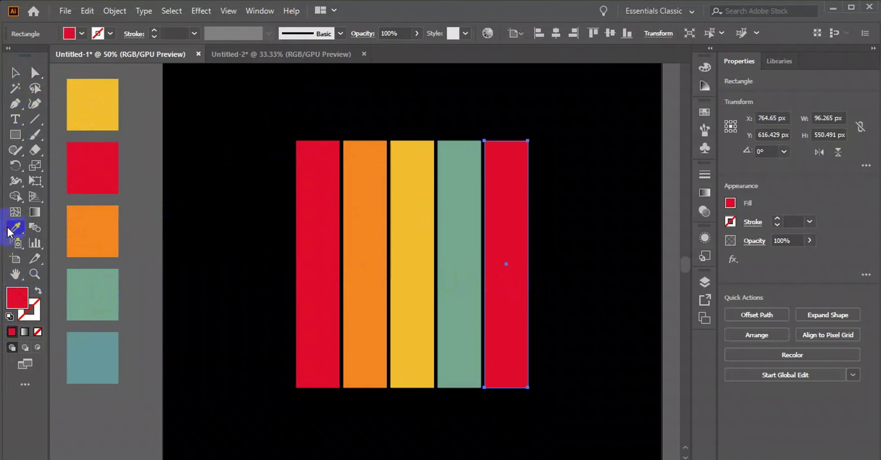
pyautogui.click(96, 355)
pyautogui.click(24, 72)
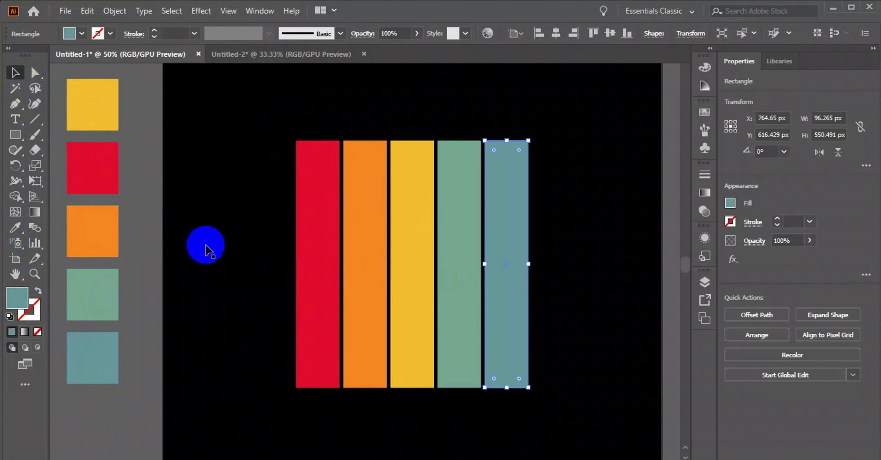
pyautogui.click(423, 284)
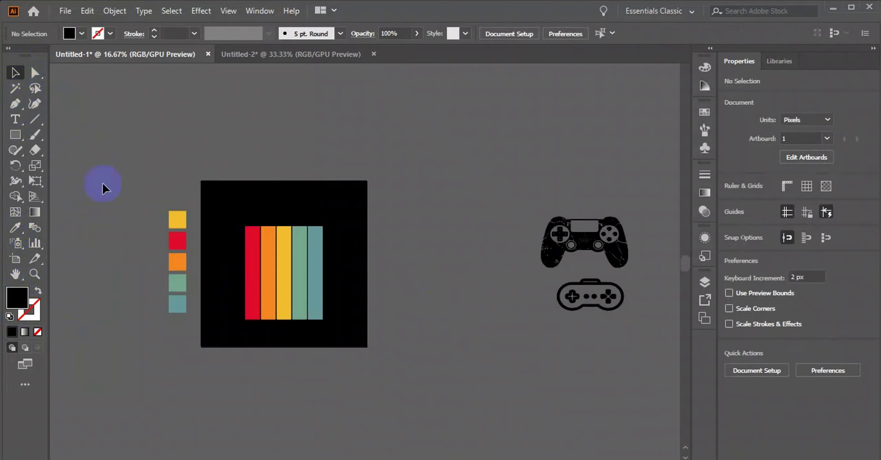
# - Add the bold black text DISTURB beside the artboard
pyautogui.click(15, 119)
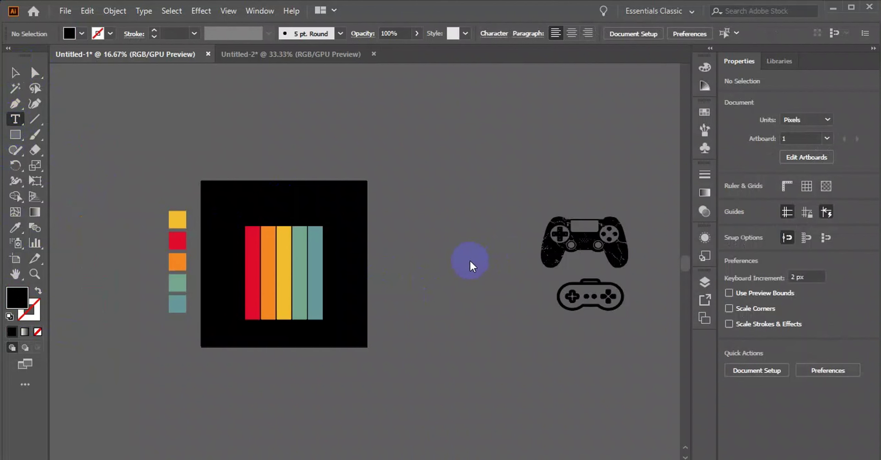
pyautogui.scroll(1, 470, 261)
pyautogui.click(396, 263)
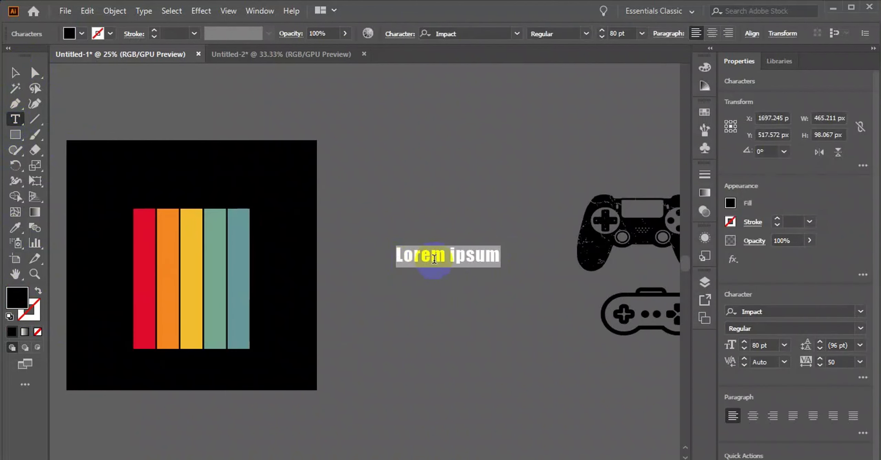
pyautogui.hotkey('ctrl', '+')
pyautogui.hotkey('ctrl', '+')
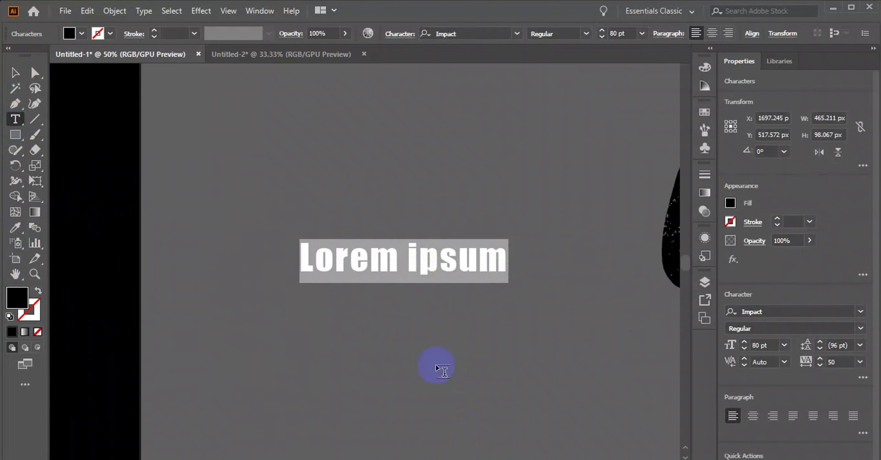
pyautogui.write('DIS')
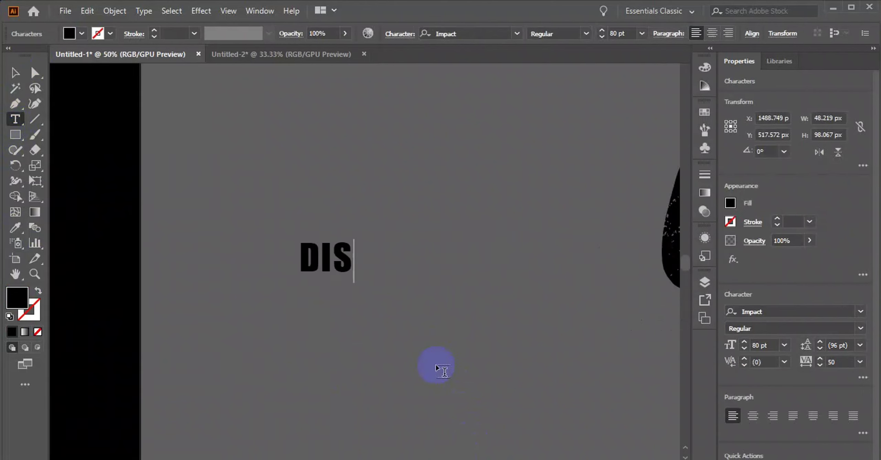
pyautogui.write('TURB')
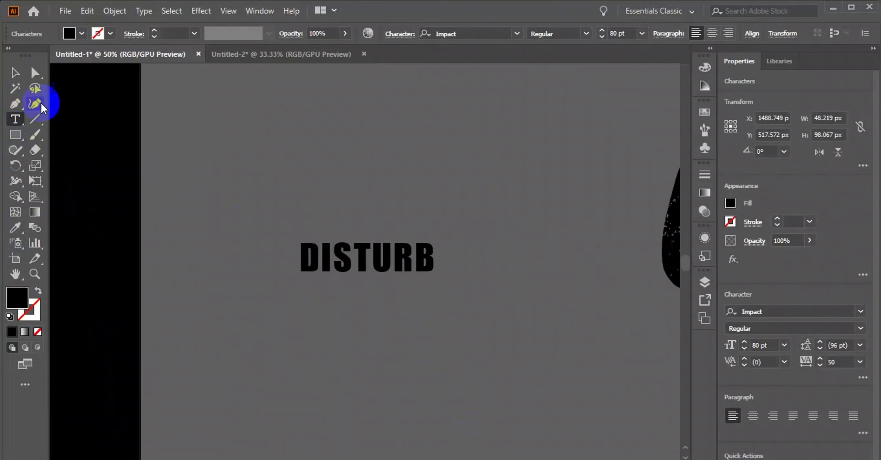
pyautogui.click(15, 73)
# - Duplicate DISTURB, retype the copy as GAMING, and set it just below DISTURB
pyautogui.scroll(-2, 425, 222)
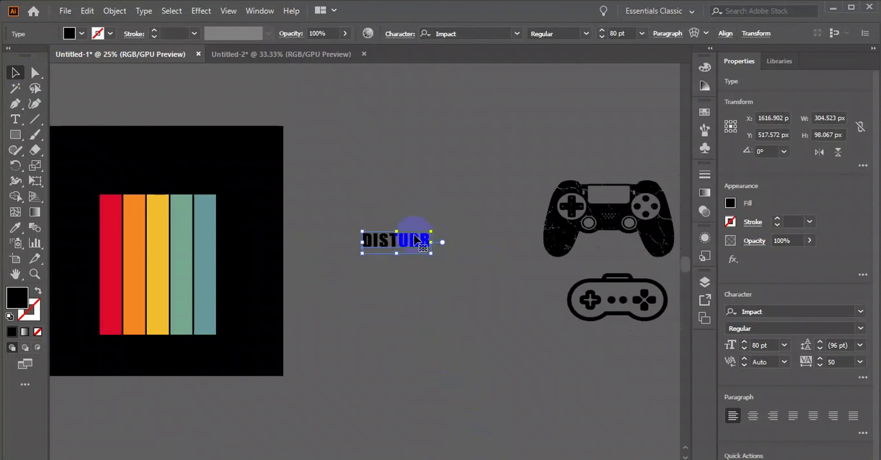
pyautogui.moveTo(393, 239)
pyautogui.mouseDown()
pyautogui.moveTo(389, 199)
pyautogui.moveTo(392, 242)
pyautogui.mouseUp()
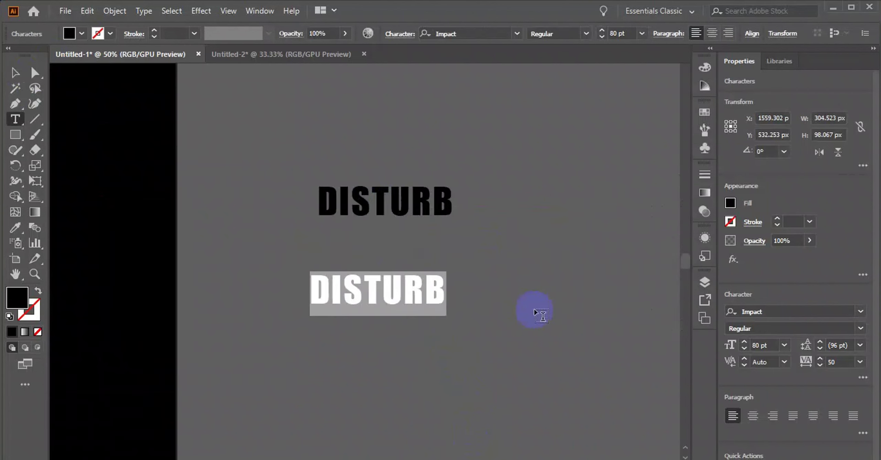
pyautogui.write('GAMING')
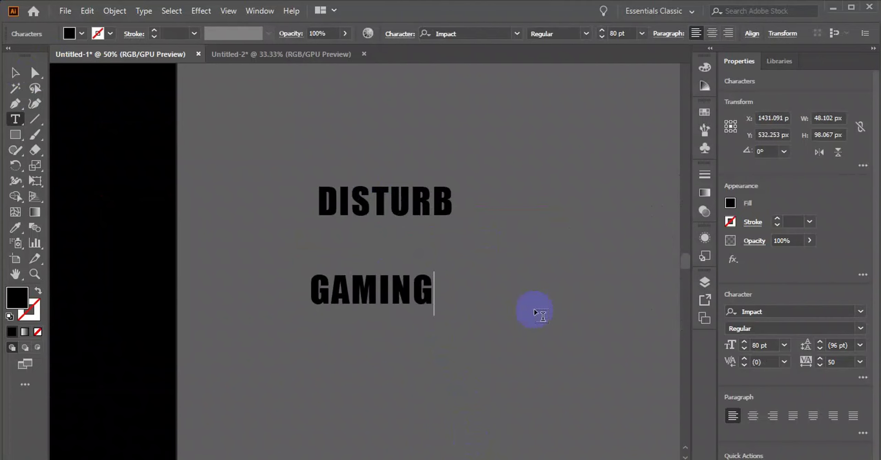
pyautogui.click(16, 73)
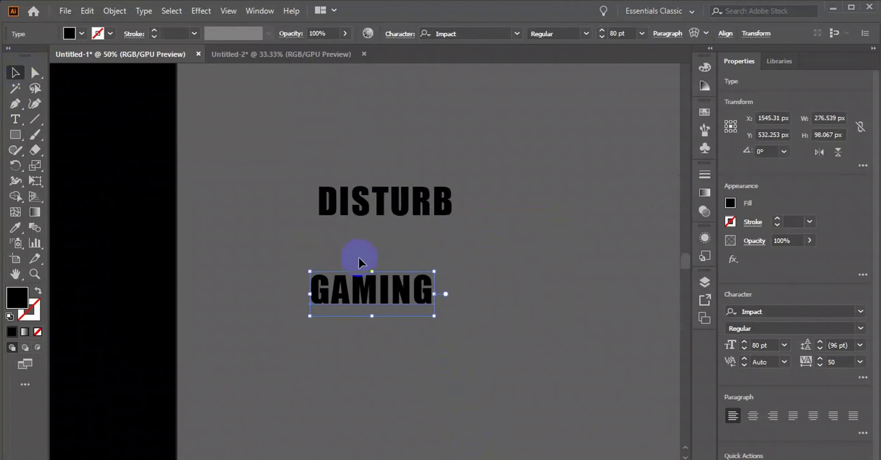
pyautogui.moveTo(363, 296)
pyautogui.mouseDown()
pyautogui.moveTo(392, 253)
pyautogui.moveTo(385, 303)
pyautogui.mouseUp()
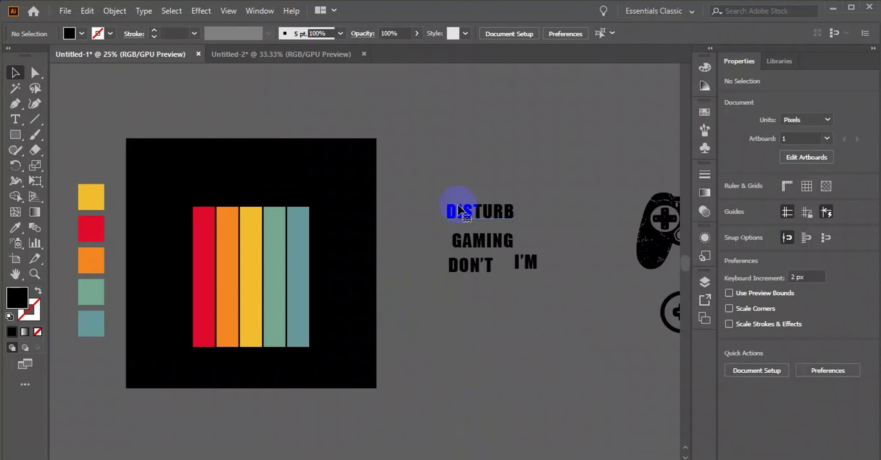
# - Colour the DISTURB text with the palette's yellow swatch
pyautogui.click(459, 209)
pyautogui.click(15, 227)
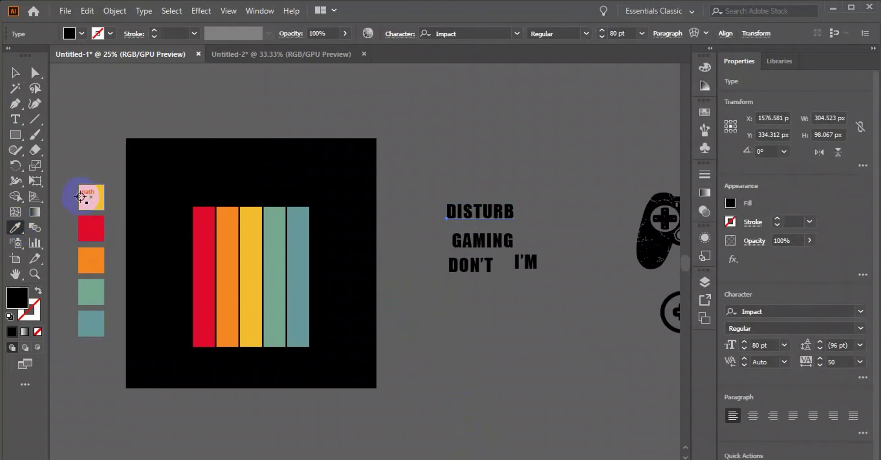
pyautogui.click(92, 201)
pyautogui.click(15, 72)
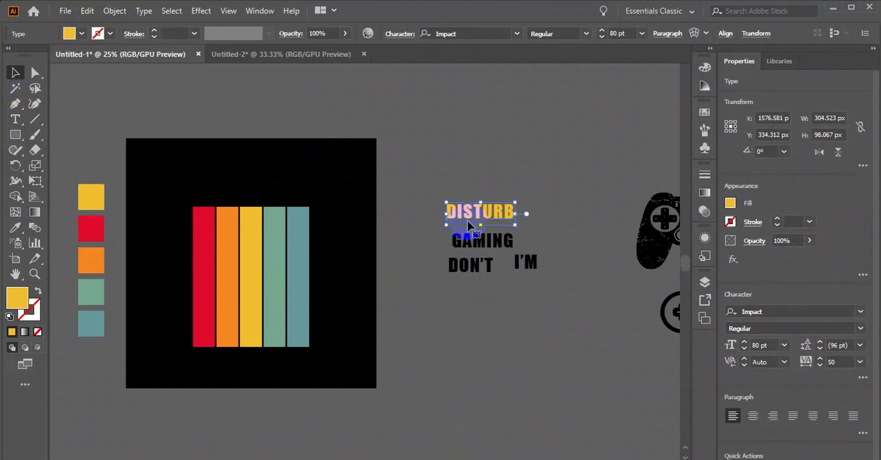
# - Move DISTURB onto the artboard above the stripes and scale it wider to span them
pyautogui.moveTo(464, 220); pyautogui.dragTo(188, 182)
pyautogui.scroll(2, 198, 204)
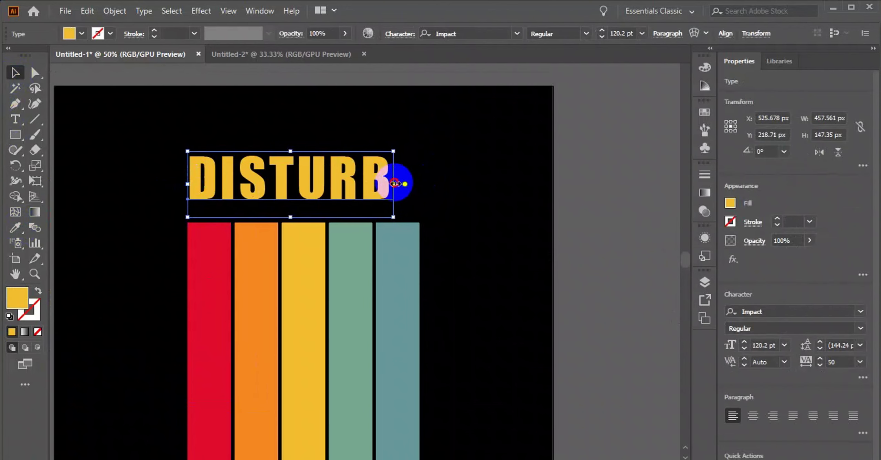
pyautogui.moveTo(400, 181); pyautogui.dragTo(425, 184)
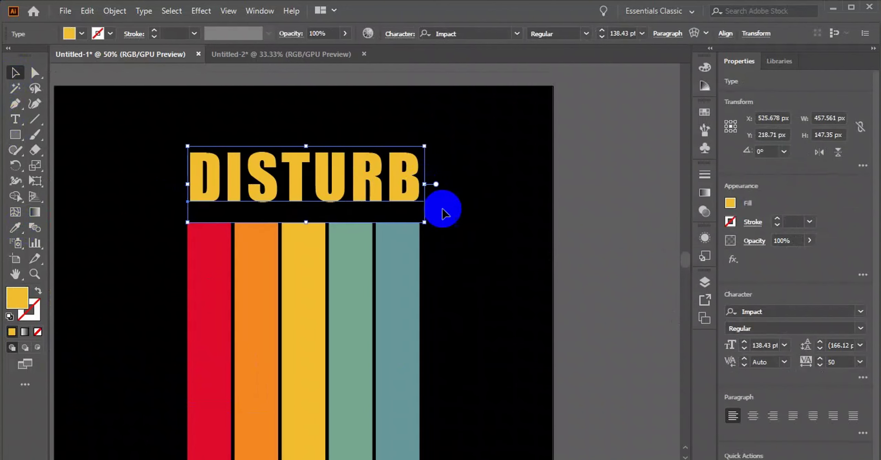
pyautogui.hotkey('ctrl', '-')
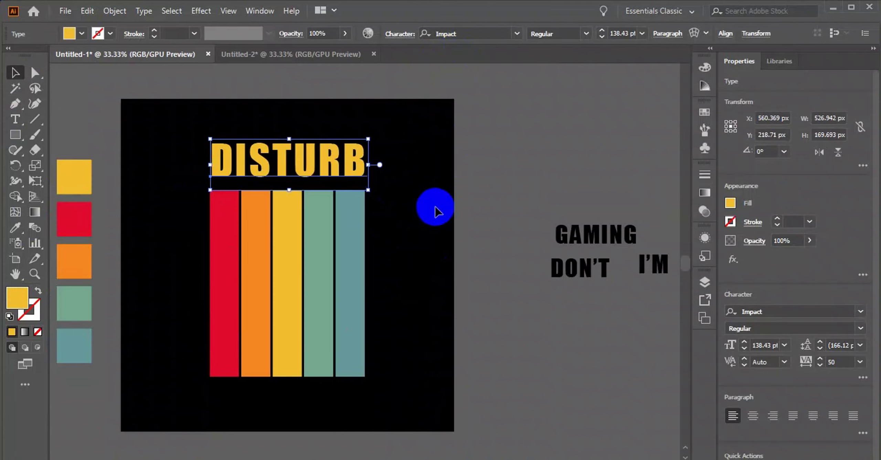
pyautogui.scroll(1, 437, 222)
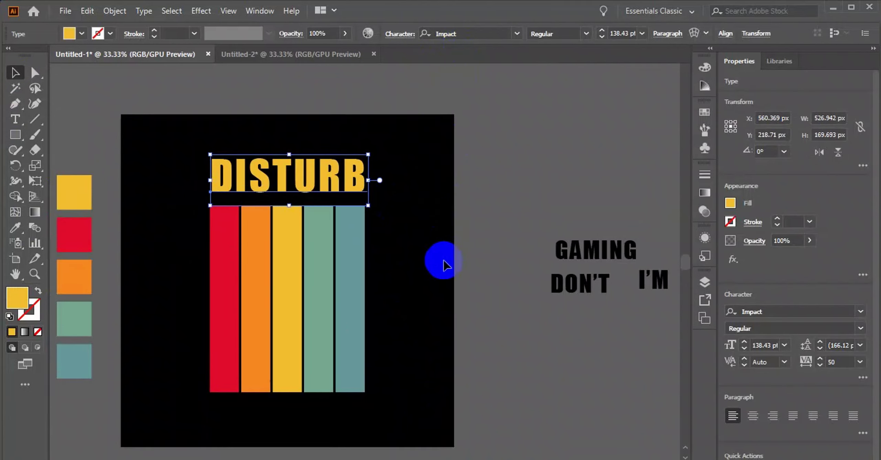
pyautogui.click(305, 179)
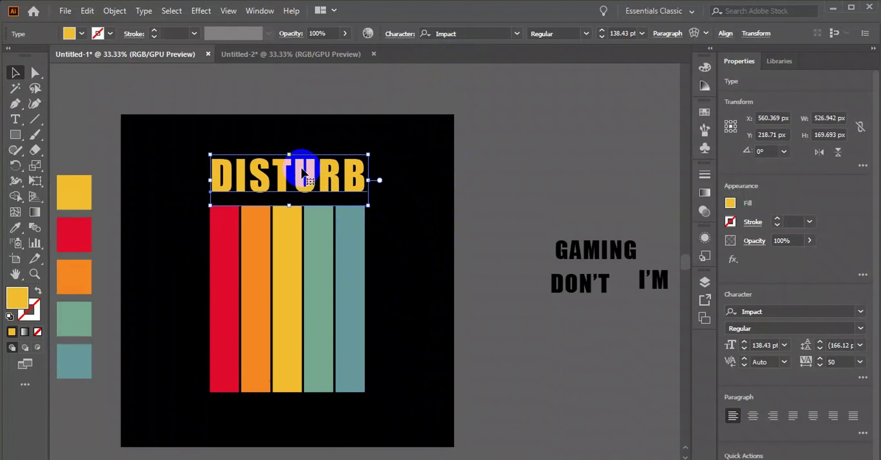
# - Convert the DISTURB text into outlined letter shapes
pyautogui.rightClick(301, 167)
pyautogui.click(363, 258)
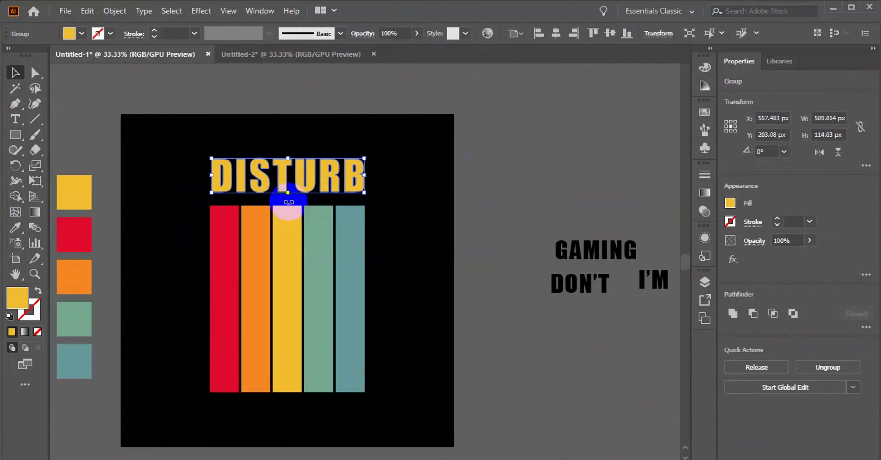
pyautogui.scroll(1, 260, 198)
pyautogui.scroll(1, 260, 198)
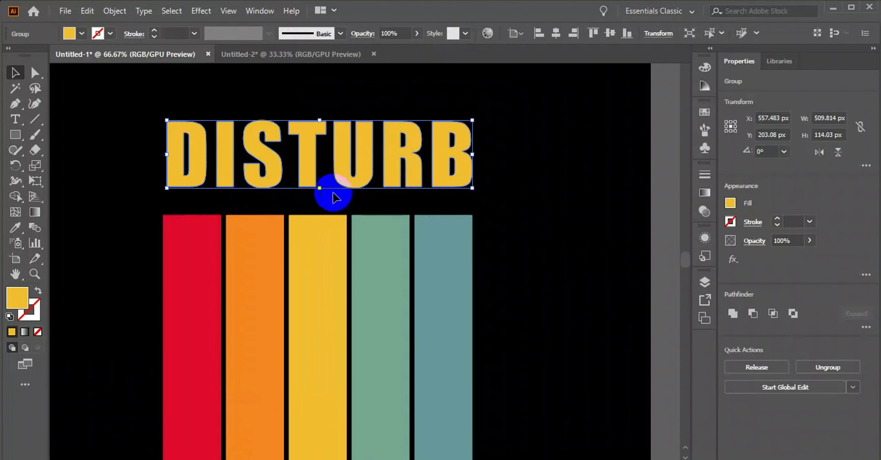
# - Stretch DISTURB taller, lower it onto the stripes, and widen it to their outer edges
pyautogui.moveTo(320, 179); pyautogui.dragTo(319, 199)
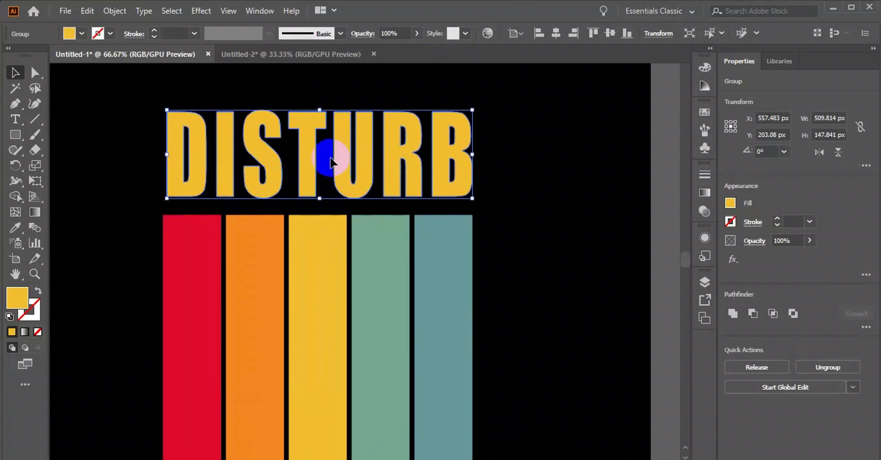
pyautogui.moveTo(339, 167); pyautogui.dragTo(337, 191)
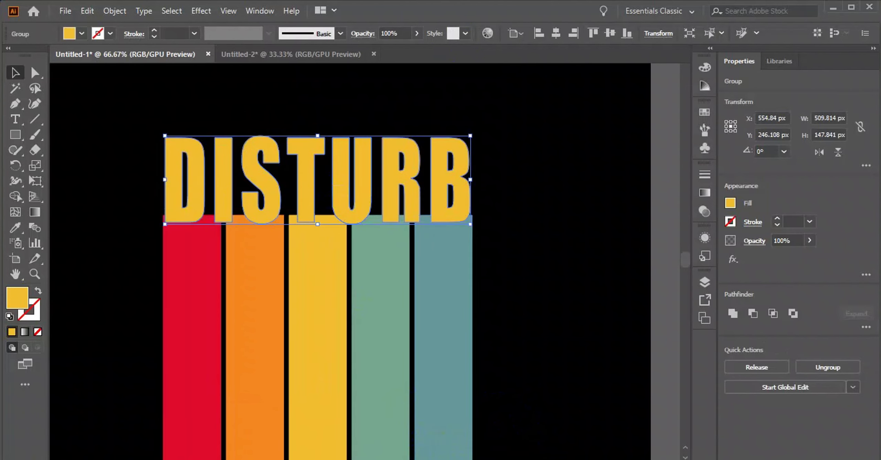
pyautogui.keyDown('ctrl'); pyautogui.click(203, 208); pyautogui.keyUp('ctrl')
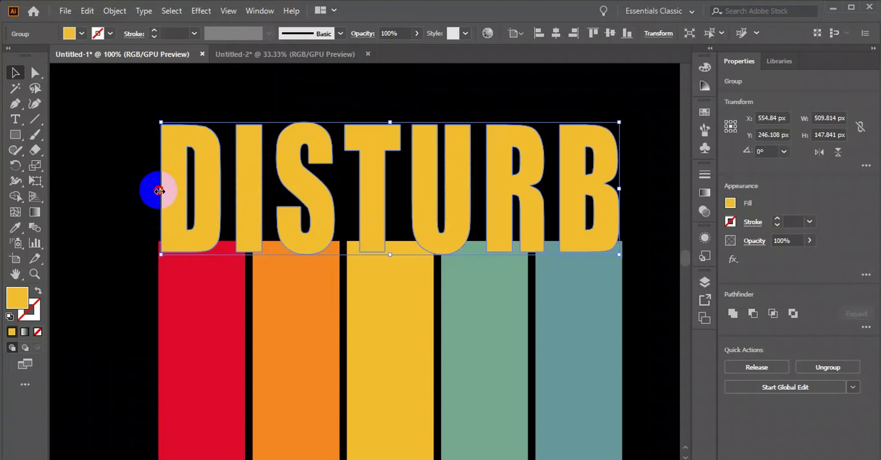
pyautogui.moveTo(159, 191); pyautogui.dragTo(156, 190)
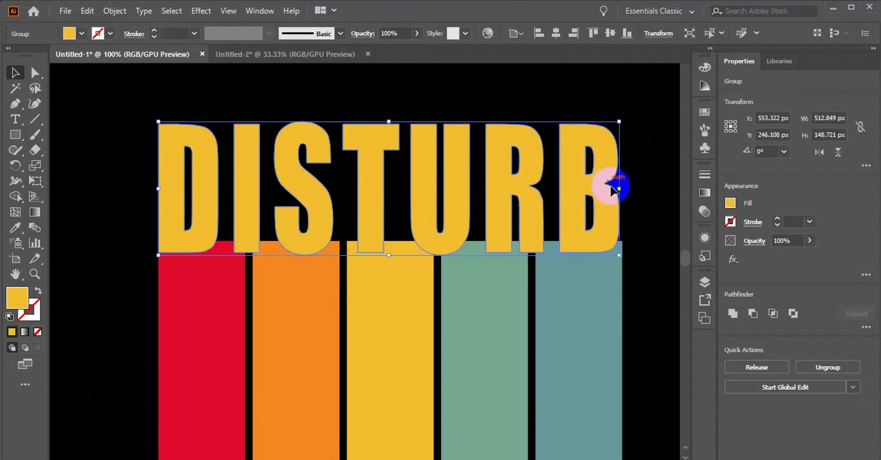
pyautogui.moveTo(618, 188); pyautogui.dragTo(622, 189)
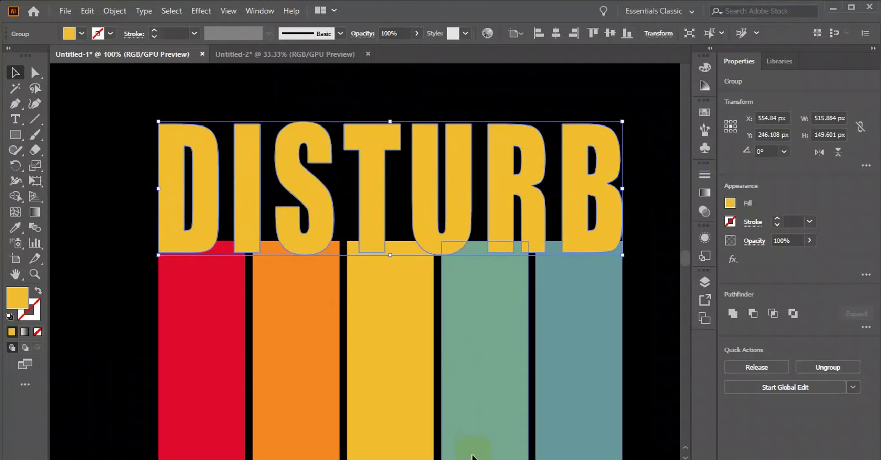
pyautogui.hotkey('ctrl', '-')
pyautogui.hotkey('ctrl', '-')
pyautogui.hotkey('ctrl', '-')
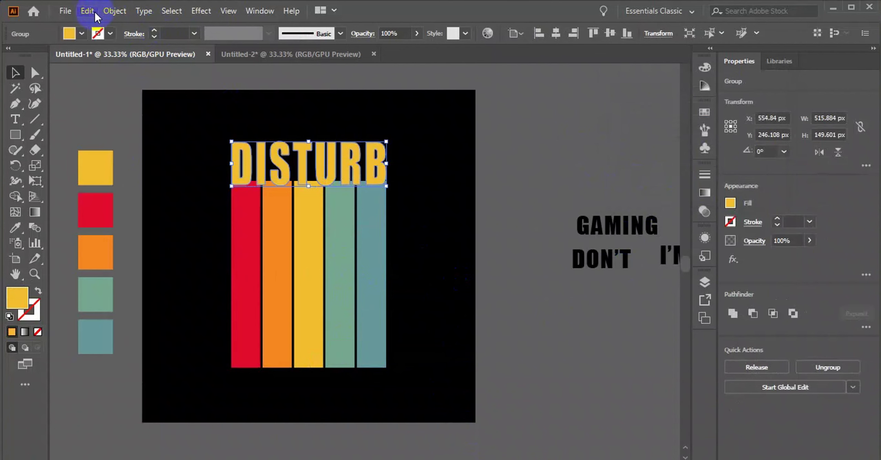
# - Apply a 10 px Offset Path with Round joins around the DISTURB lettering
pyautogui.click(113, 11)
pyautogui.moveTo(166, 312)
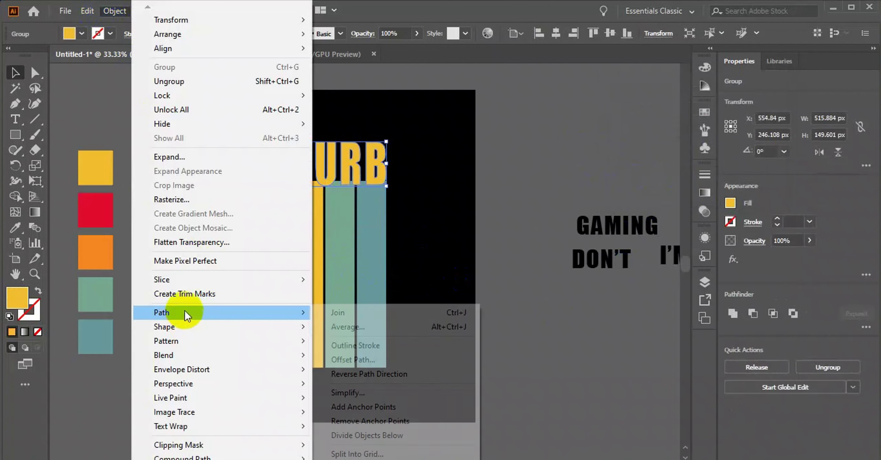
pyautogui.click(355, 359)
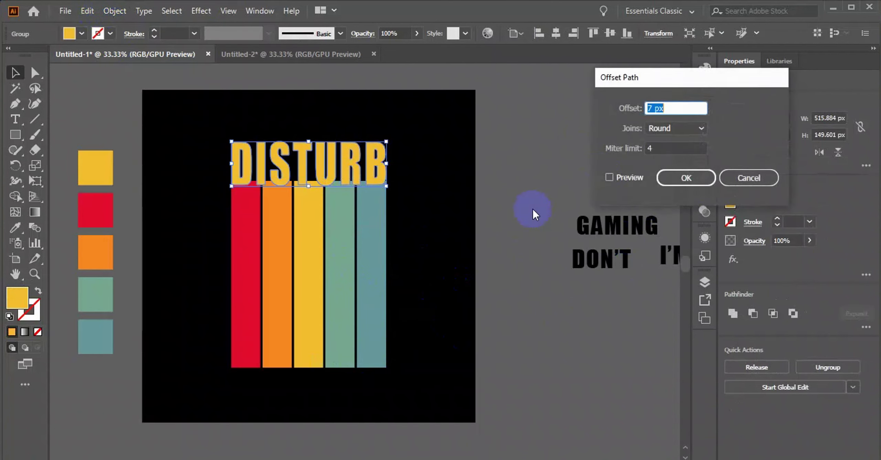
pyautogui.click(619, 186)
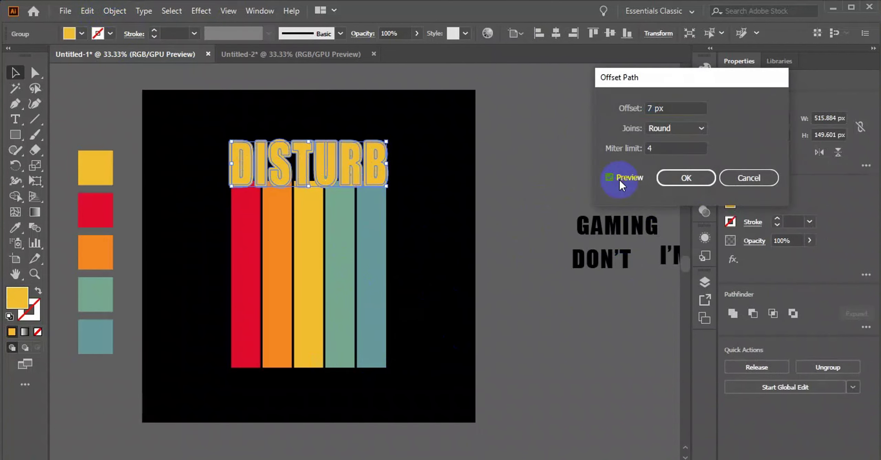
pyautogui.click(676, 108)
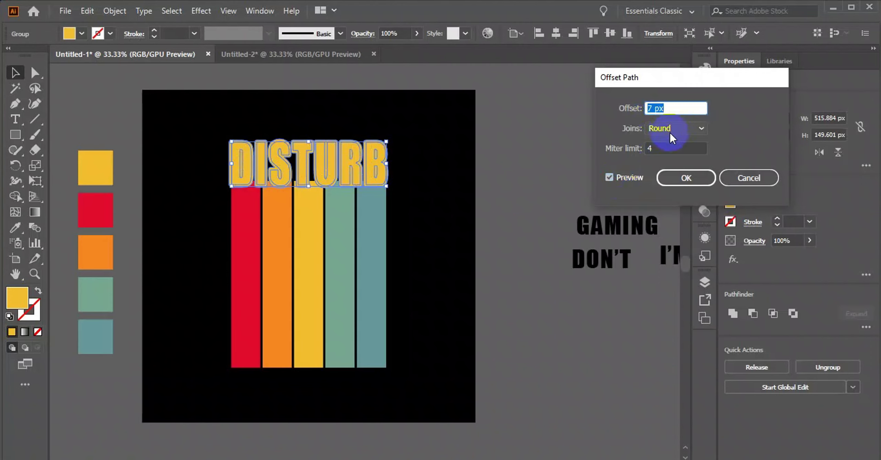
pyautogui.press('Up')
pyautogui.press('Up')
pyautogui.press('Up')
pyautogui.click(692, 177)
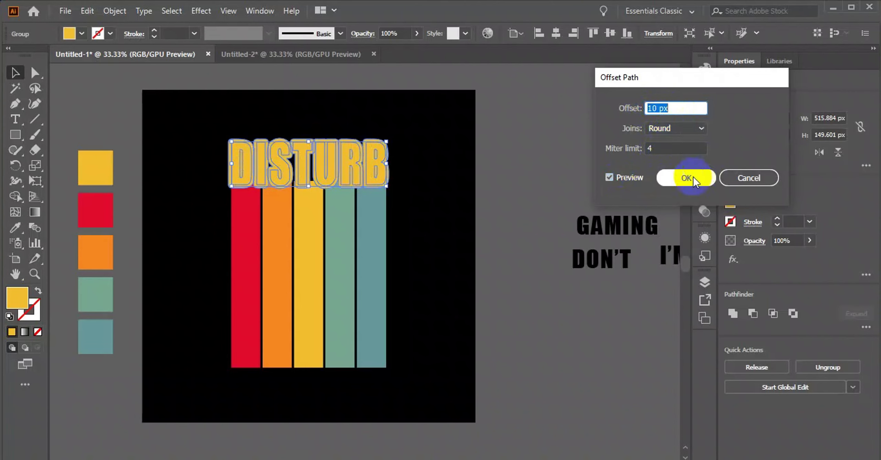
pyautogui.hotkey('ctrl', 'shift', 'F9')
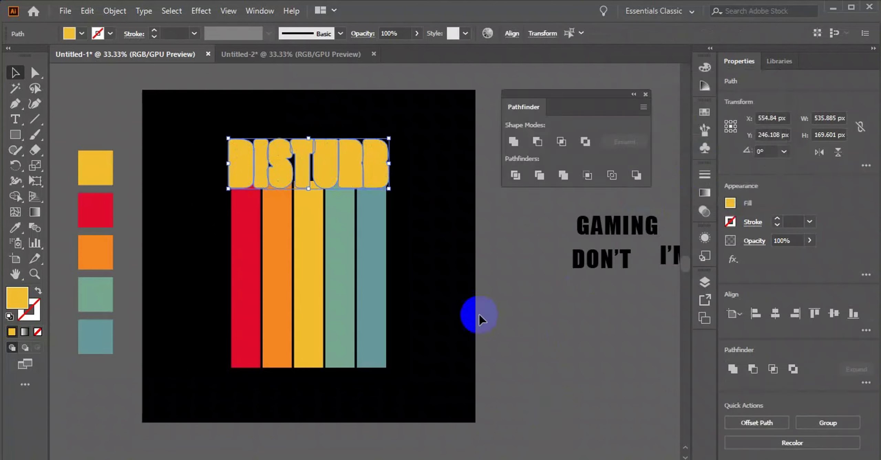
# - Merge DISTURB with its offset into one shape and paste it in front of the bars
pyautogui.click(514, 143)
pyautogui.click(87, 11)
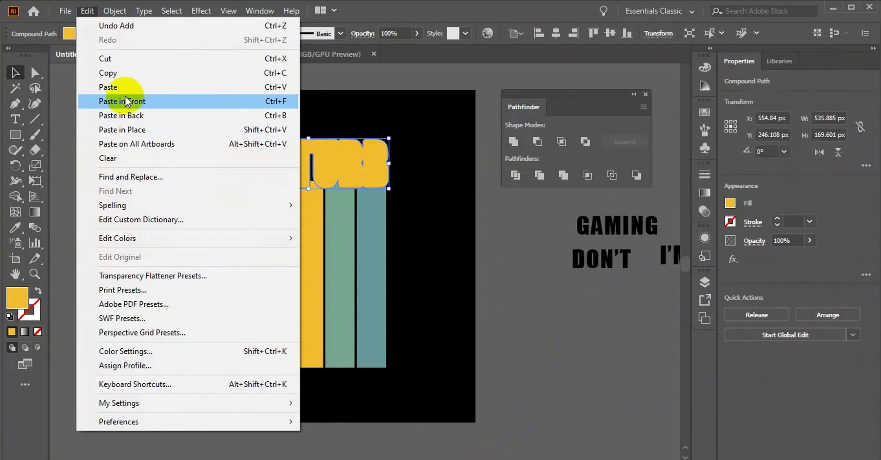
pyautogui.click(125, 62)
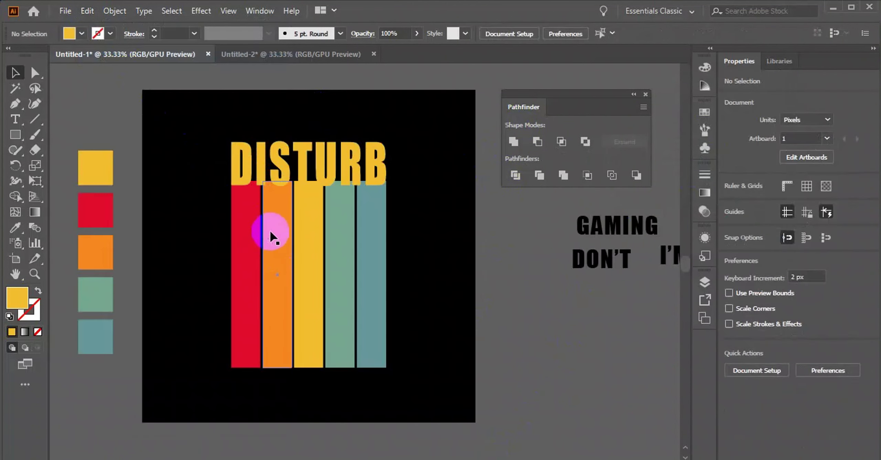
pyautogui.click(265, 226)
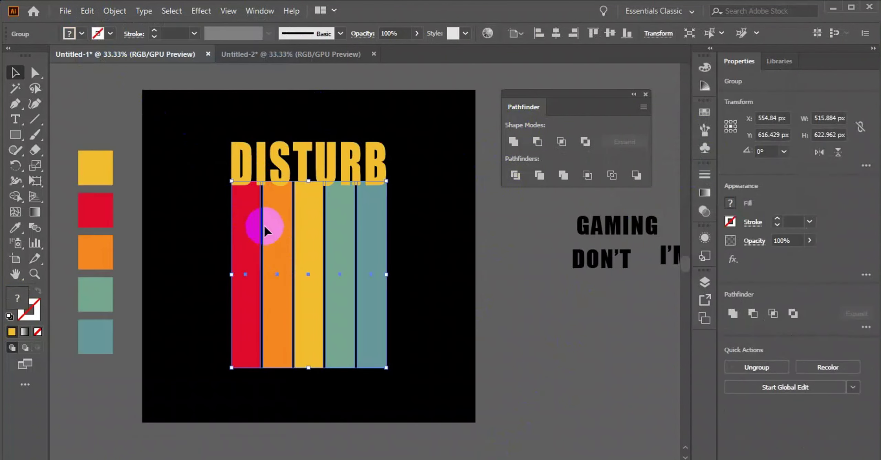
pyautogui.click(88, 11)
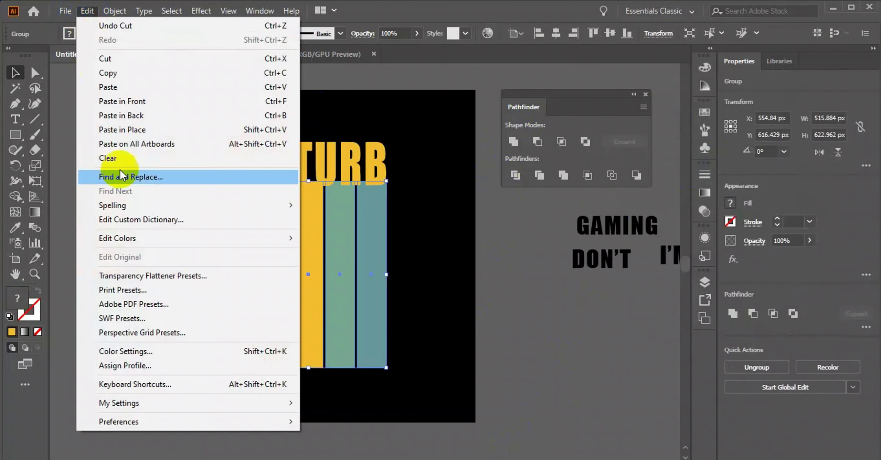
pyautogui.click(150, 100)
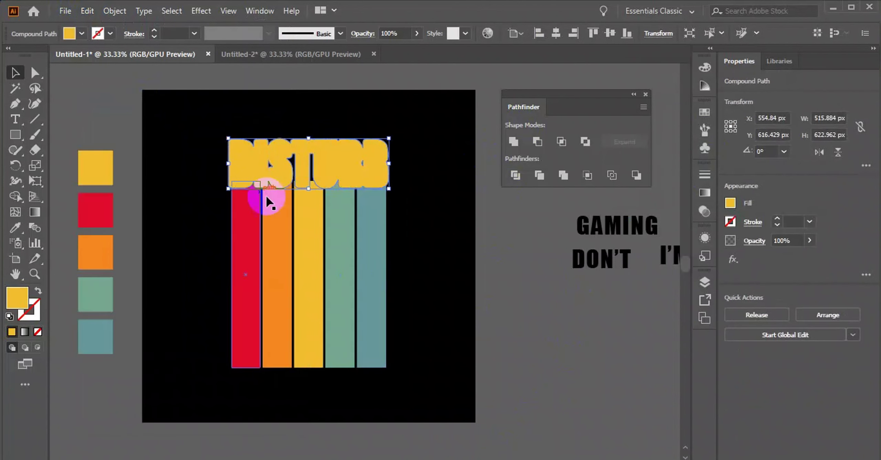
# - Subtract the word shape from the colour bars with Minus Front and expand the result
pyautogui.keyDown('shift'); pyautogui.click(276, 215); pyautogui.keyUp('shift')
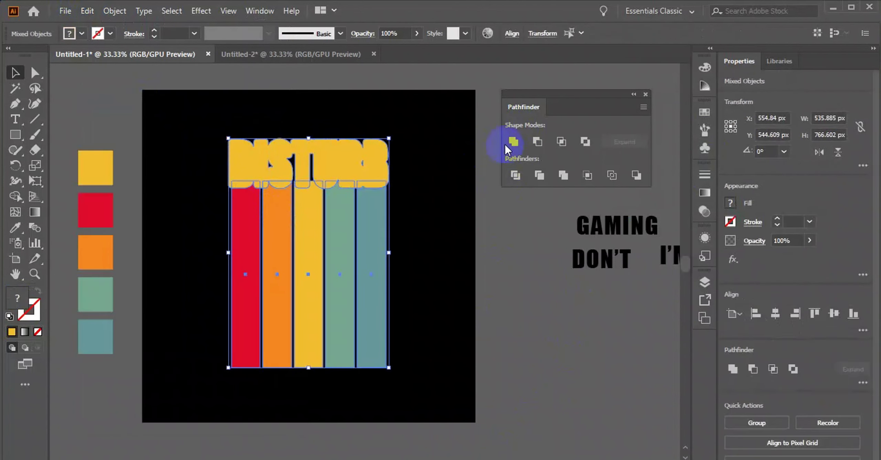
pyautogui.keyDown('alt'); pyautogui.click(539, 142); pyautogui.keyUp('alt')
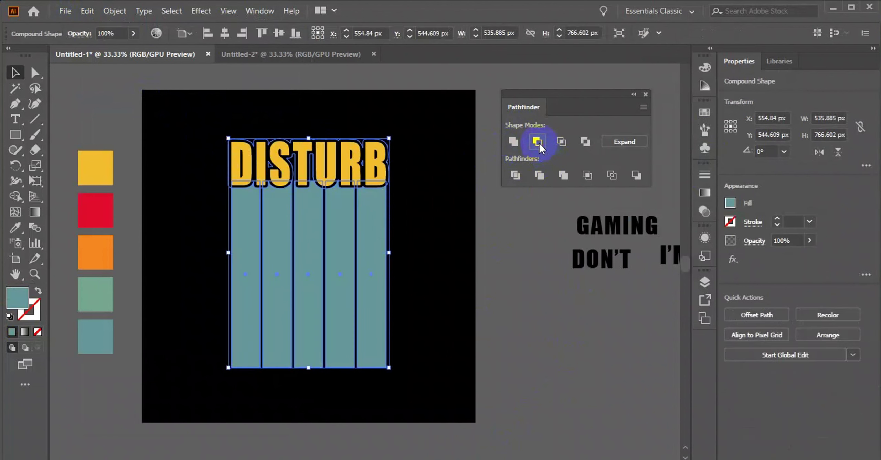
pyautogui.click(636, 142)
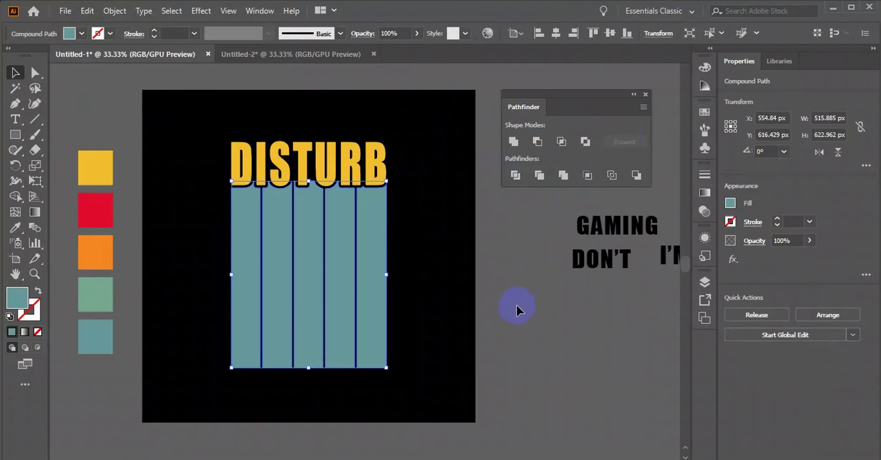
pyautogui.click(478, 300)
pyautogui.scroll(-1, 450, 263)
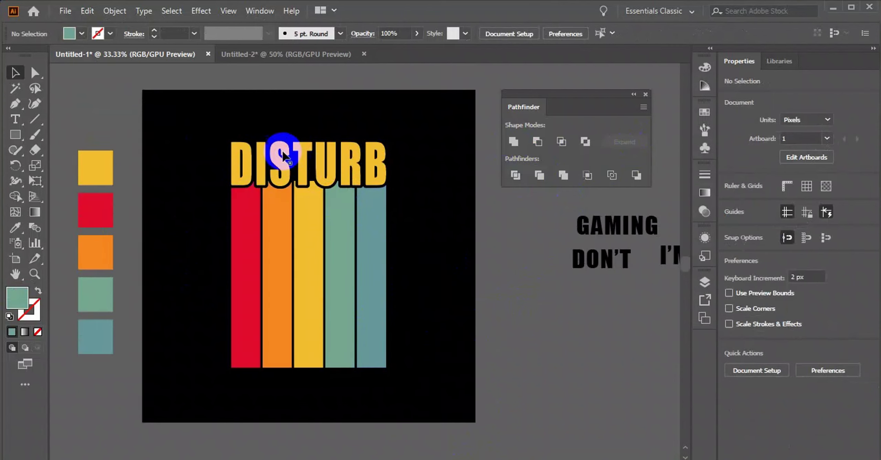
# - Ungroup the DISTURB lettering into separate letters
pyautogui.doubleClick(319, 157)
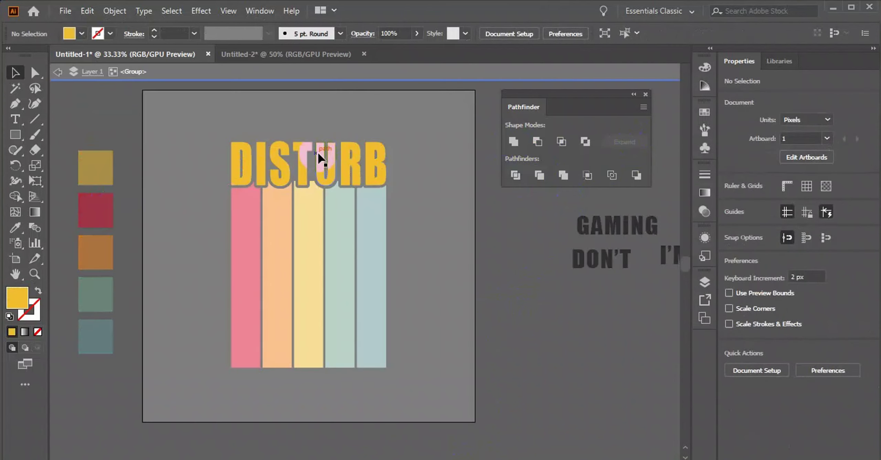
pyautogui.doubleClick(211, 149)
pyautogui.click(263, 152)
pyautogui.rightClick(269, 155)
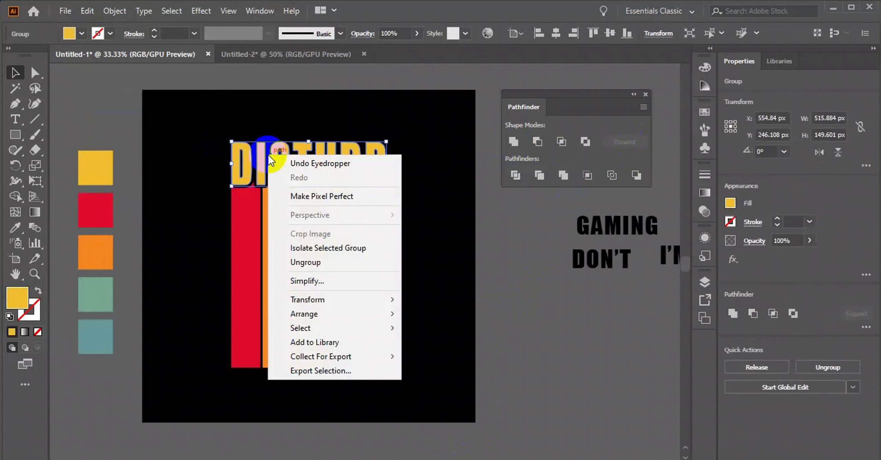
pyautogui.click(341, 262)
pyautogui.click(422, 221)
# - Colour the letter D with the red swatch
pyautogui.moveTo(222, 147); pyautogui.dragTo(230, 159)
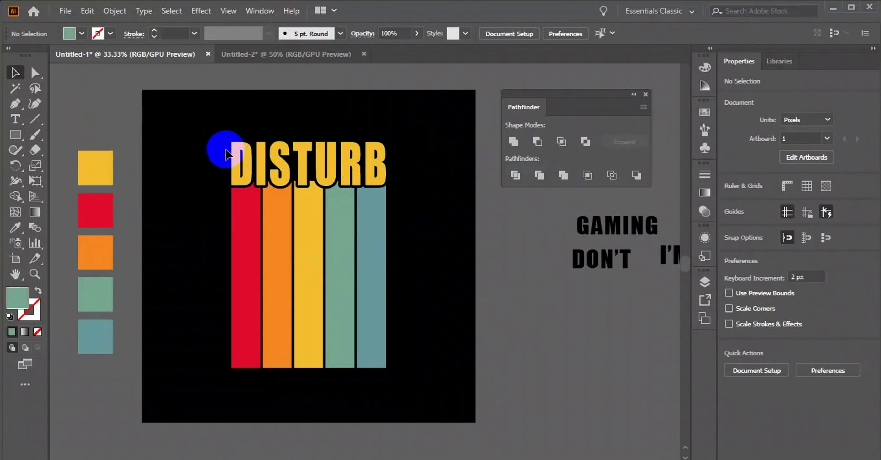
pyautogui.click(231, 160)
pyautogui.click(14, 231)
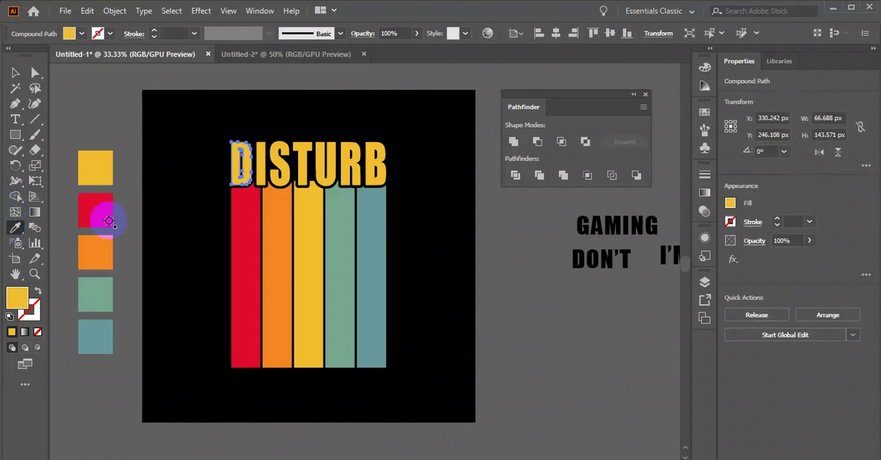
pyautogui.click(244, 211)
pyautogui.click(36, 73)
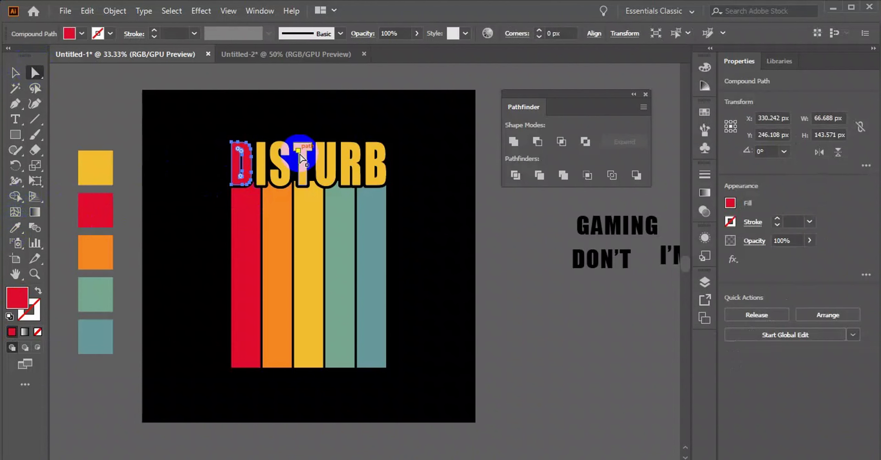
# - Colour the letters I and S with the orange swatch
pyautogui.click(259, 151)
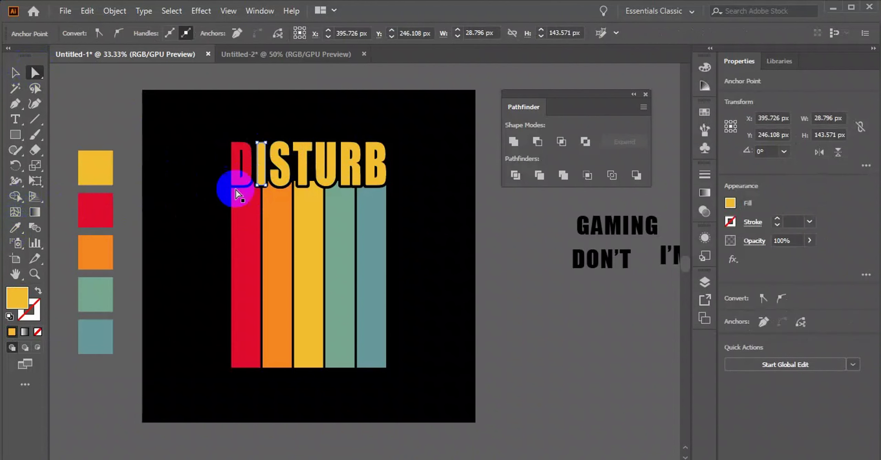
pyautogui.keyDown('shift'); pyautogui.click(283, 169); pyautogui.keyUp('shift')
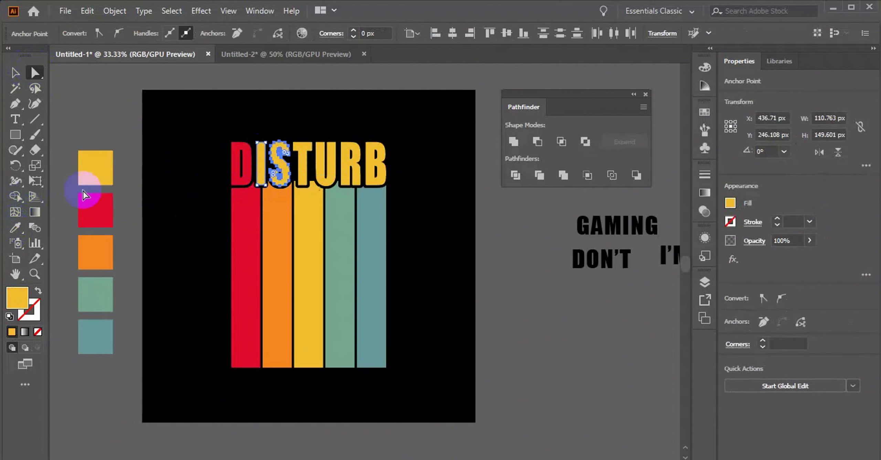
pyautogui.click(15, 227)
pyautogui.click(271, 220)
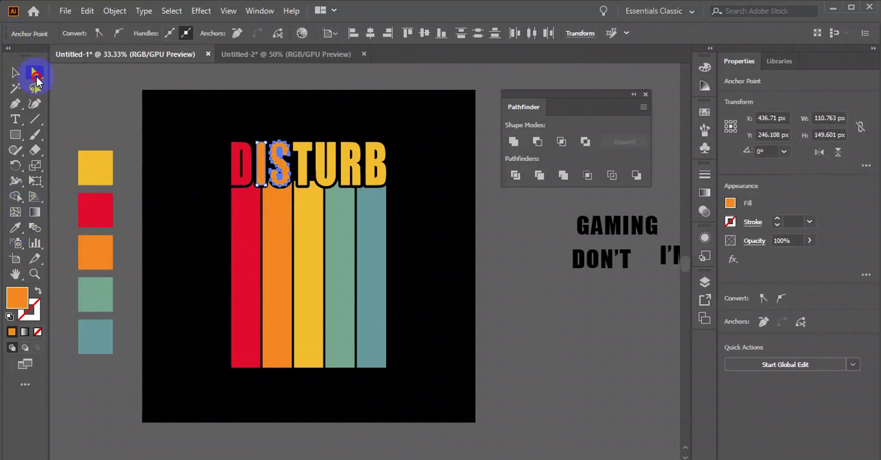
pyautogui.click(36, 77)
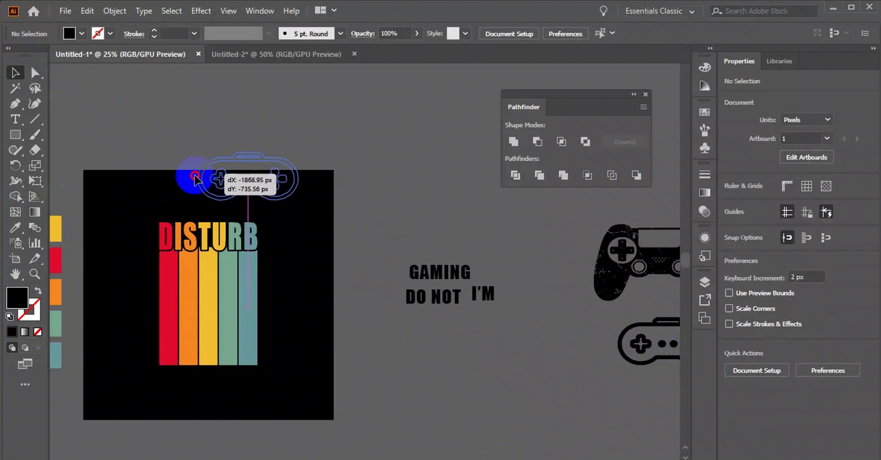
# - Move the outline controller above DISTURB and fill it with the yellow bar colour
pyautogui.moveTo(619, 342); pyautogui.dragTo(189, 181)
pyautogui.click(12, 230)
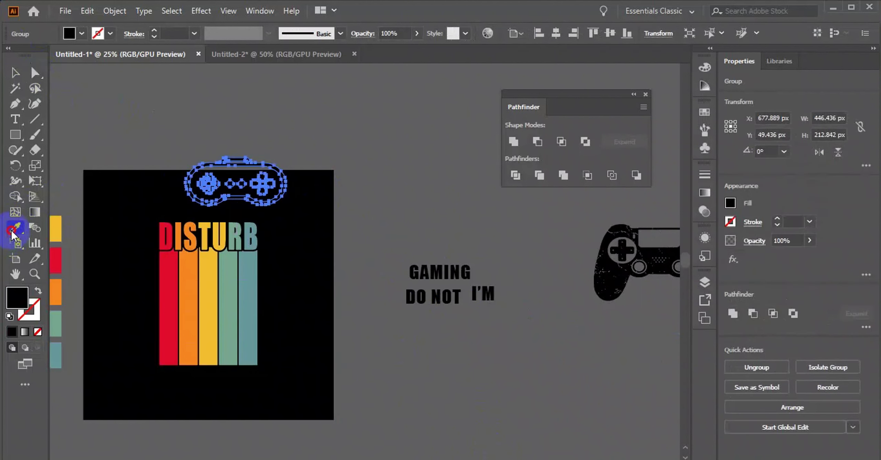
pyautogui.click(203, 263)
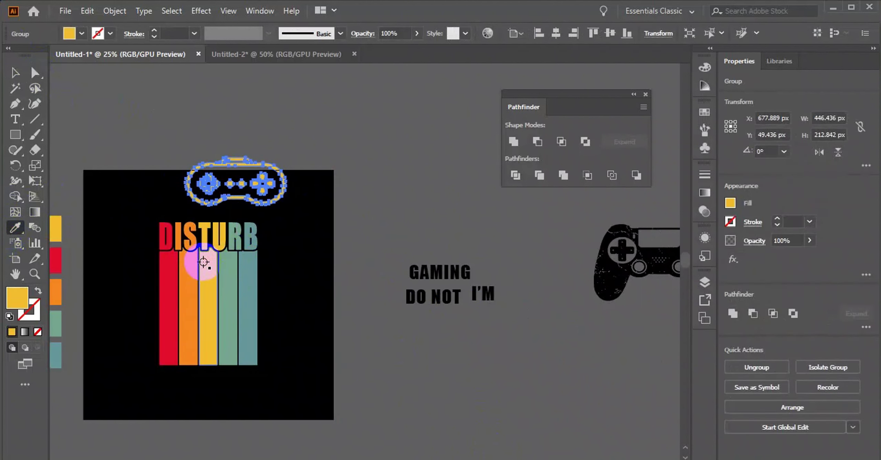
pyautogui.click(16, 73)
# - Shrink the yellow controller to a small icon and place it above the letter D
pyautogui.scroll(3, 130, 228)
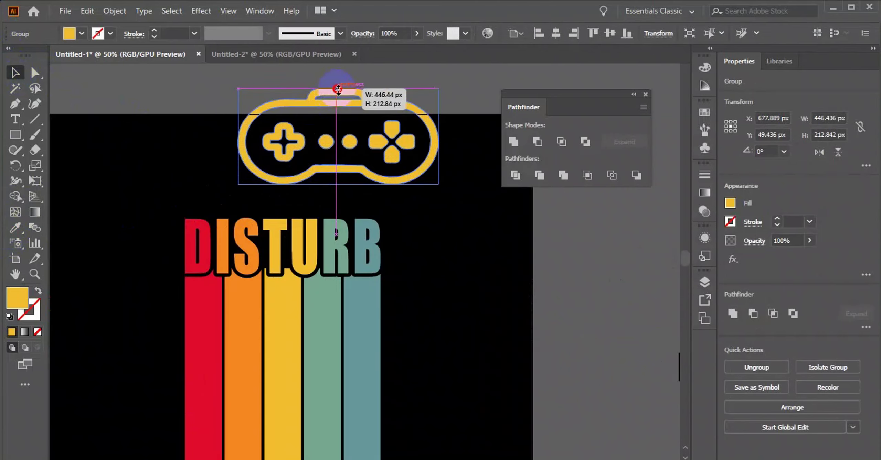
pyautogui.moveTo(338, 90)
pyautogui.mouseDown()
pyautogui.moveTo(339, 115)
pyautogui.moveTo(229, 192)
pyautogui.mouseUp()
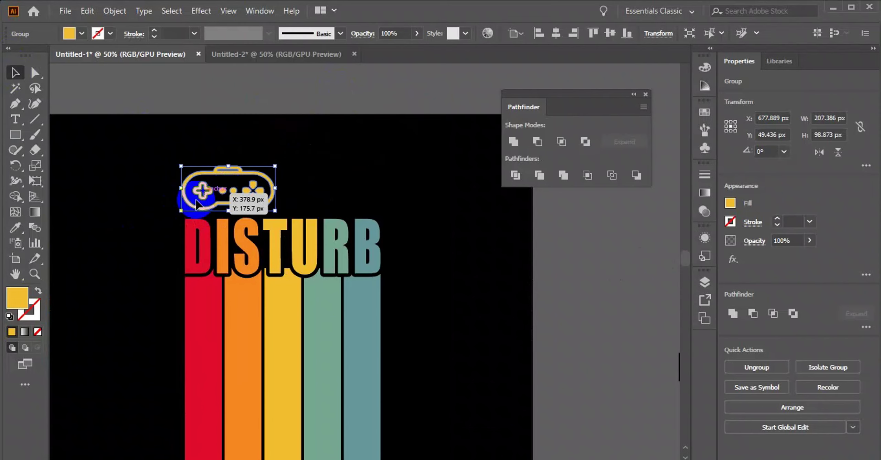
pyautogui.scroll(2, 221, 196)
pyautogui.moveTo(261, 133); pyautogui.dragTo(260, 157)
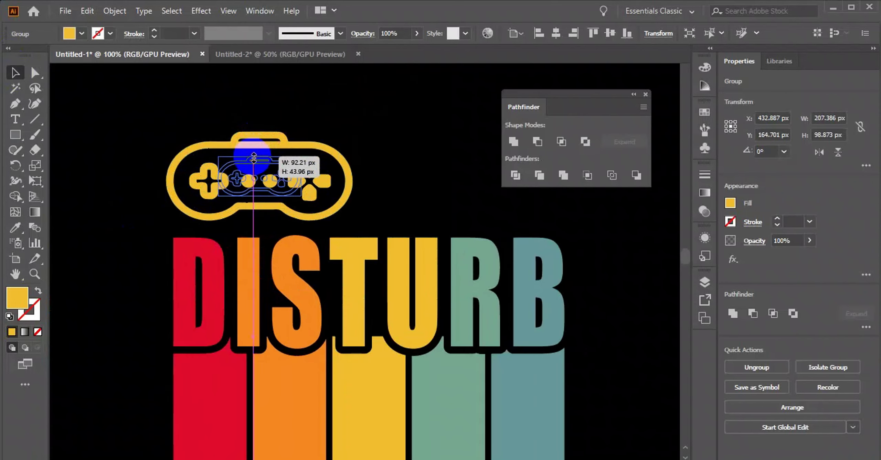
pyautogui.moveTo(256, 188)
pyautogui.mouseDown()
pyautogui.moveTo(232, 199)
pyautogui.moveTo(430, 199)
pyautogui.mouseUp()
pyautogui.scroll(-1, 236, 201)
# - Move the DO NOT text above the controllers and convert it to outlines
pyautogui.click(265, 216)
pyautogui.scroll(-3, 275, 234)
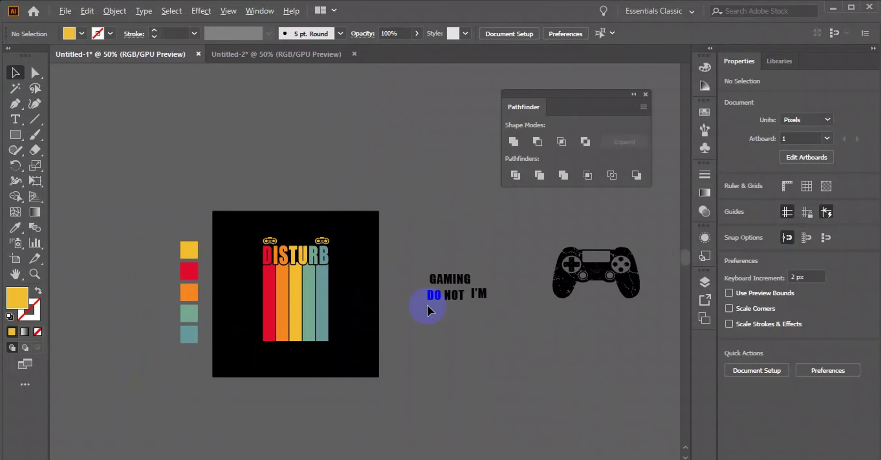
pyautogui.moveTo(441, 297); pyautogui.dragTo(300, 241)
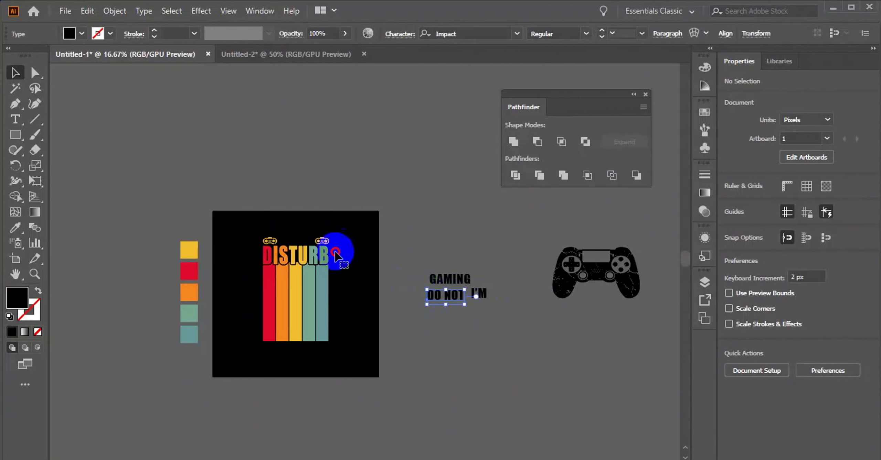
pyautogui.keyDown('alt'); pyautogui.scroll(3, 300, 241); pyautogui.keyUp('alt')
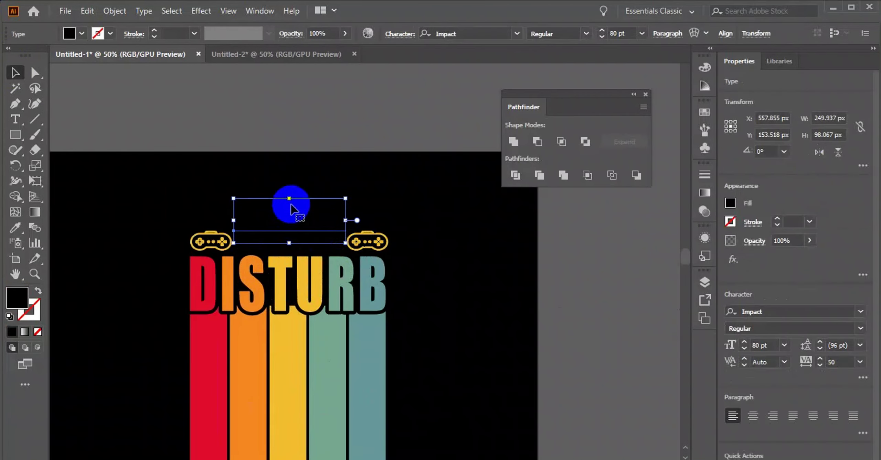
pyautogui.moveTo(300, 240); pyautogui.dragTo(291, 204)
pyautogui.rightClick(291, 204)
pyautogui.click(341, 290)
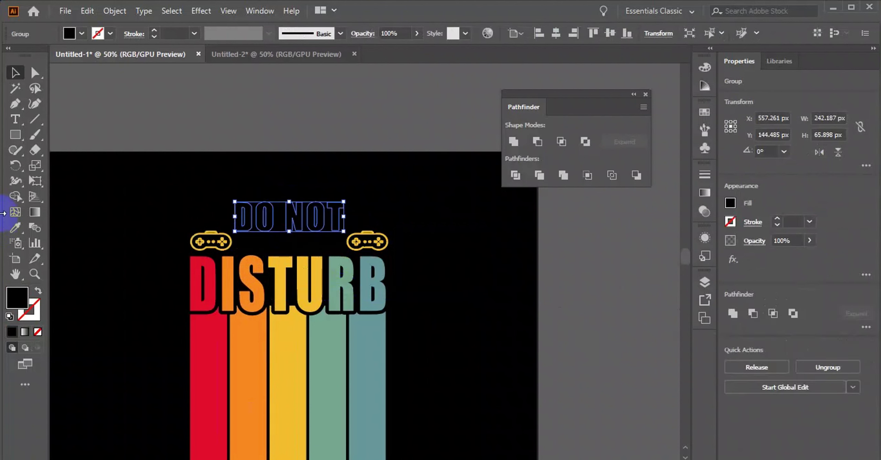
# - Colour DO NOT with the yellow bar and scale it to fit between the small controllers
pyautogui.click(15, 227)
pyautogui.click(284, 339)
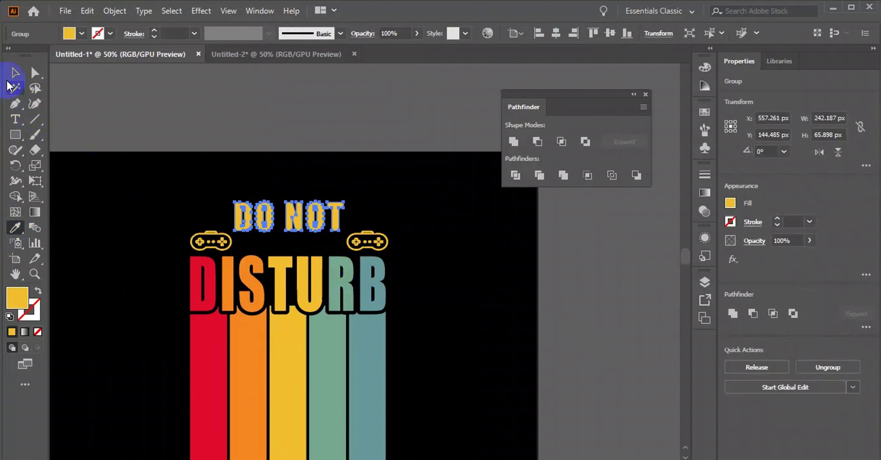
pyautogui.click(16, 73)
pyautogui.keyDown('alt'); pyautogui.scroll(1, 213, 199); pyautogui.keyUp('alt')
pyautogui.keyDown('alt'); pyautogui.scroll(1, 214, 199); pyautogui.keyUp('alt')
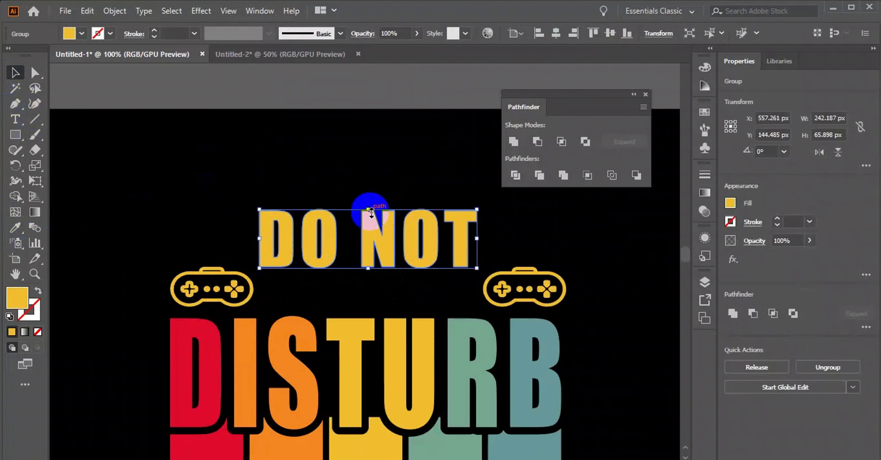
pyautogui.moveTo(371, 211); pyautogui.dragTo(371, 266)
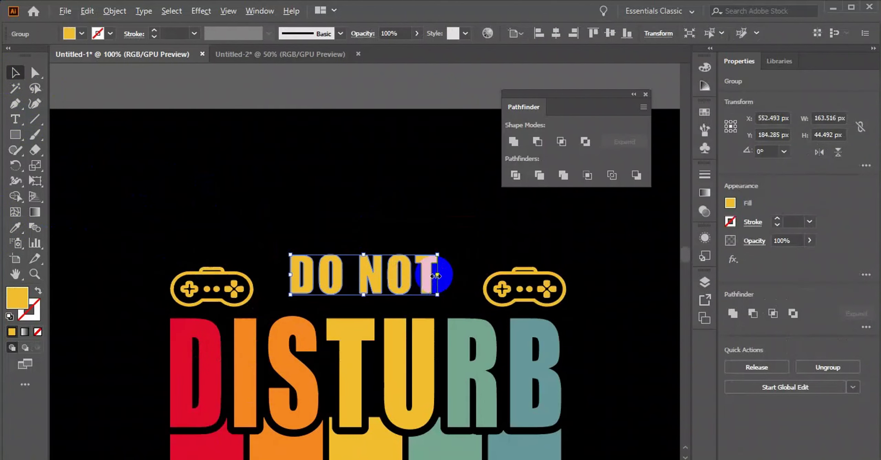
pyautogui.moveTo(436, 275); pyautogui.dragTo(457, 274)
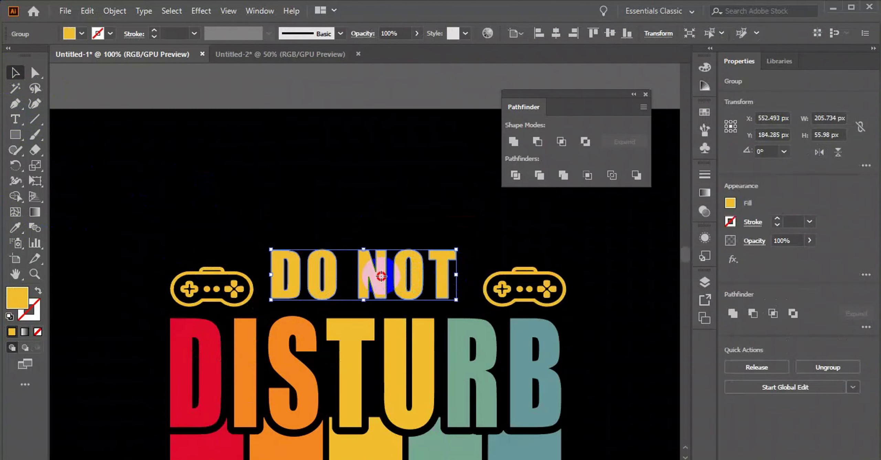
pyautogui.click(318, 190)
pyautogui.scroll(-2, 299, 193)
pyautogui.scroll(-2, 298, 193)
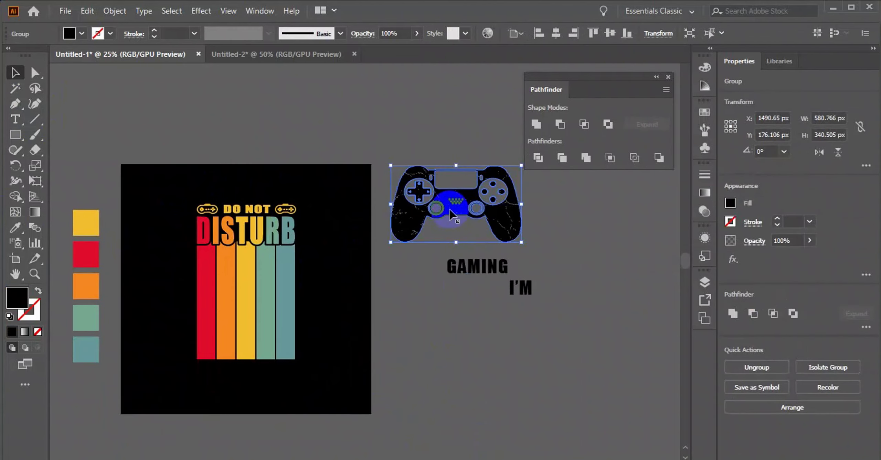
# - Move the big black controller onto the colour stripes and bring it to the front
pyautogui.moveTo(451, 215)
pyautogui.mouseDown()
pyautogui.moveTo(455, 203)
pyautogui.moveTo(202, 351)
pyautogui.mouseUp()
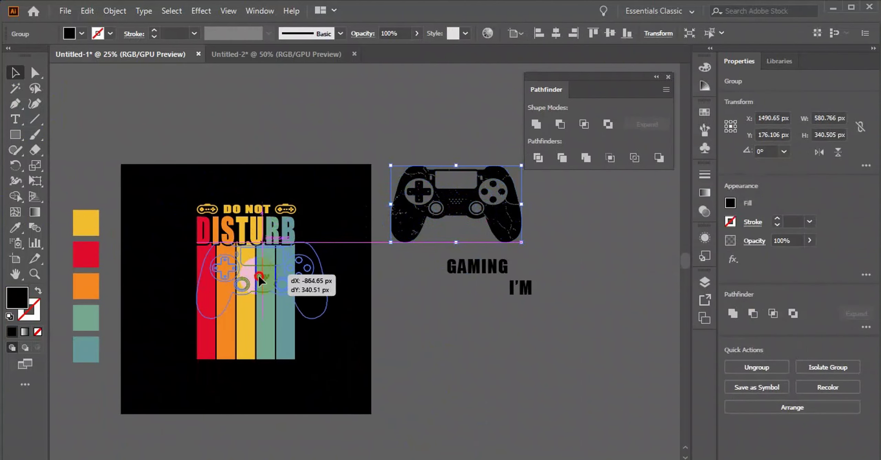
pyautogui.scroll(1, 206, 356)
pyautogui.rightClick(244, 246)
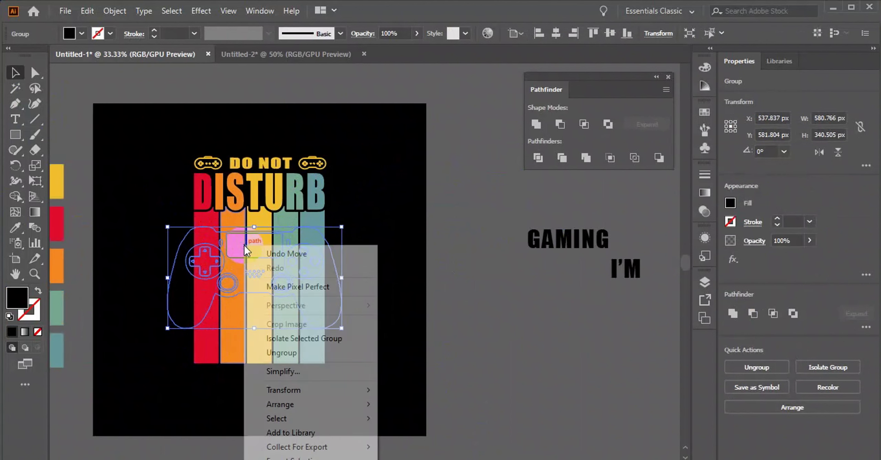
pyautogui.moveTo(280, 405)
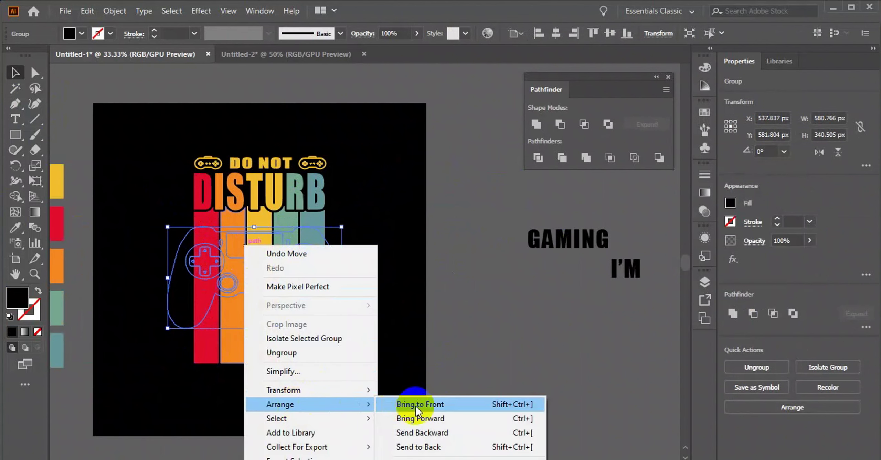
pyautogui.click(416, 406)
# - Scale and nudge the controller so it spans the stripes just below DISTURB
pyautogui.scroll(1, 205, 295)
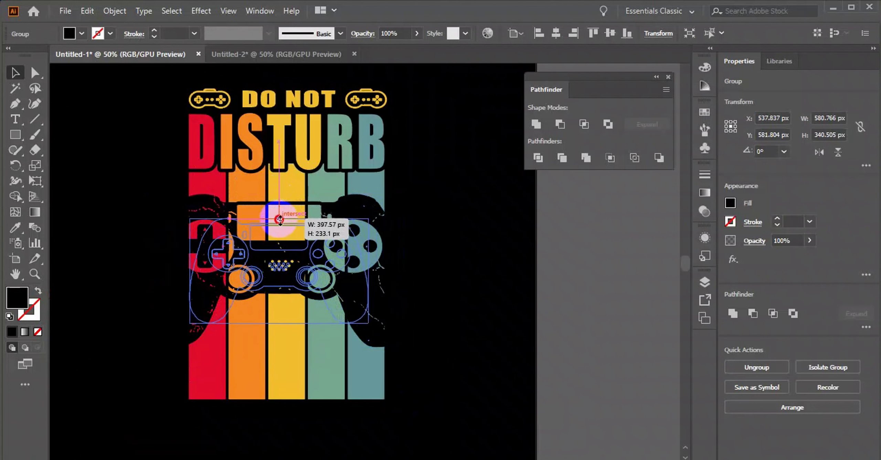
pyautogui.moveTo(278, 194); pyautogui.dragTo(278, 223)
pyautogui.moveTo(361, 272); pyautogui.dragTo(376, 271)
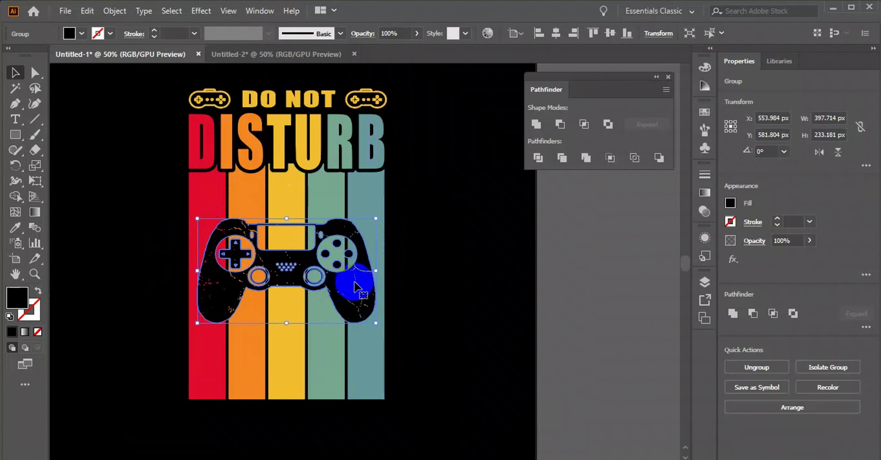
pyautogui.moveTo(355, 286)
pyautogui.mouseDown()
pyautogui.moveTo(354, 297)
pyautogui.moveTo(382, 282)
pyautogui.moveTo(356, 290)
pyautogui.mouseUp()
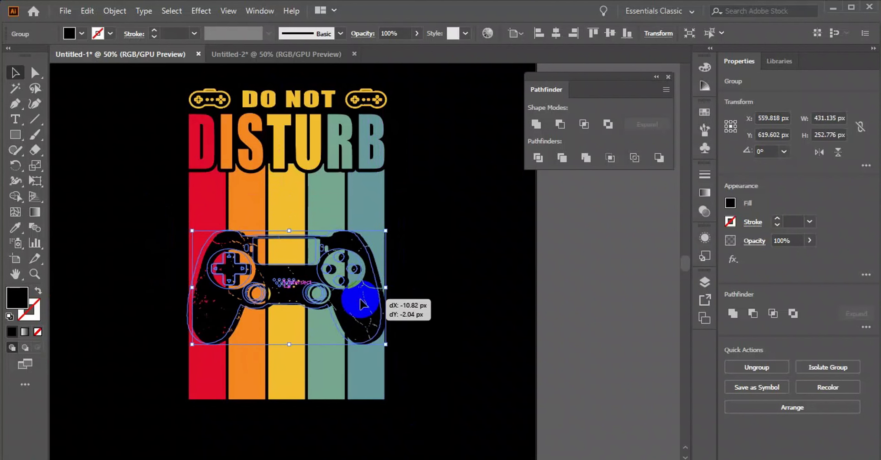
pyautogui.moveTo(364, 303); pyautogui.dragTo(358, 302)
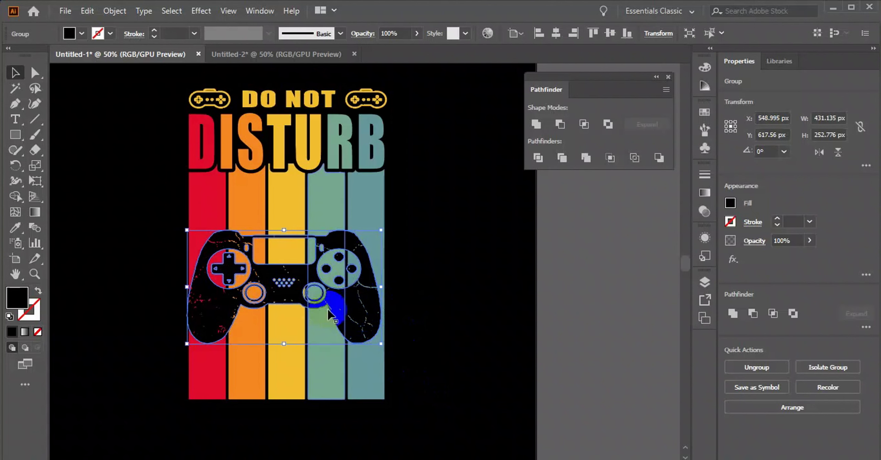
pyautogui.moveTo(352, 300); pyautogui.dragTo(356, 301)
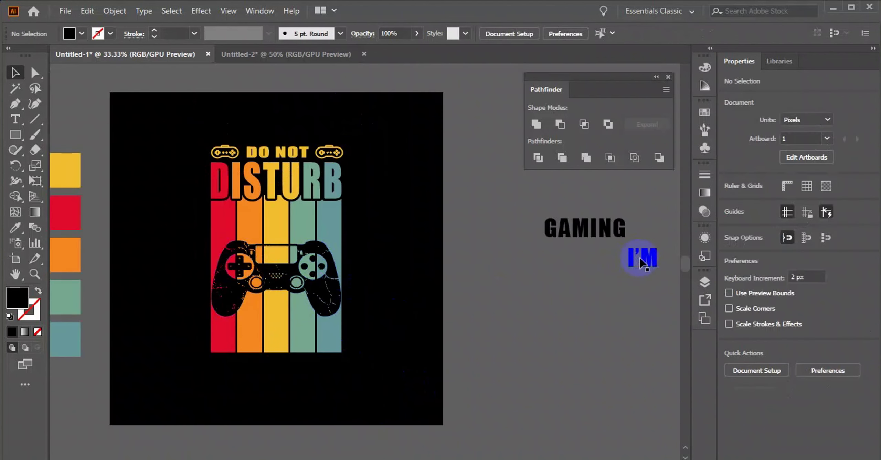
# - Move I'M onto the artboard, convert it to outlines, enlarge it and set it beneath the controller
pyautogui.moveTo(641, 263); pyautogui.dragTo(269, 327)
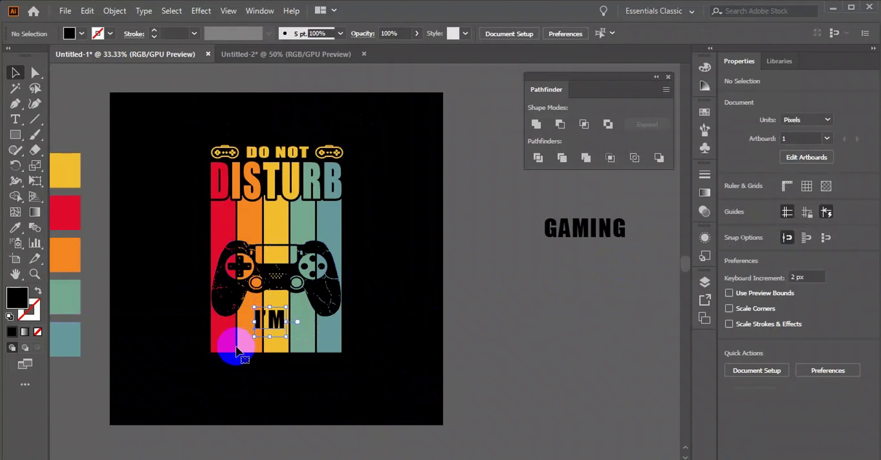
pyautogui.scroll(2, 236, 347)
pyautogui.rightClick(294, 284)
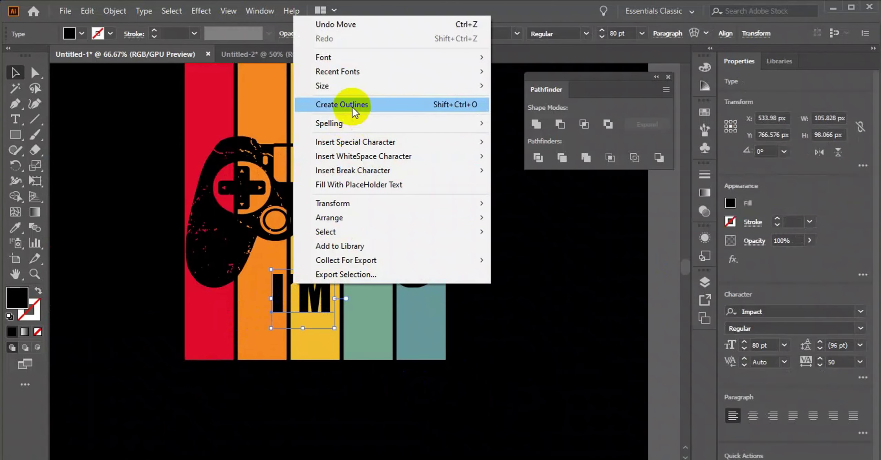
pyautogui.click(352, 107)
pyautogui.moveTo(330, 313); pyautogui.dragTo(349, 324)
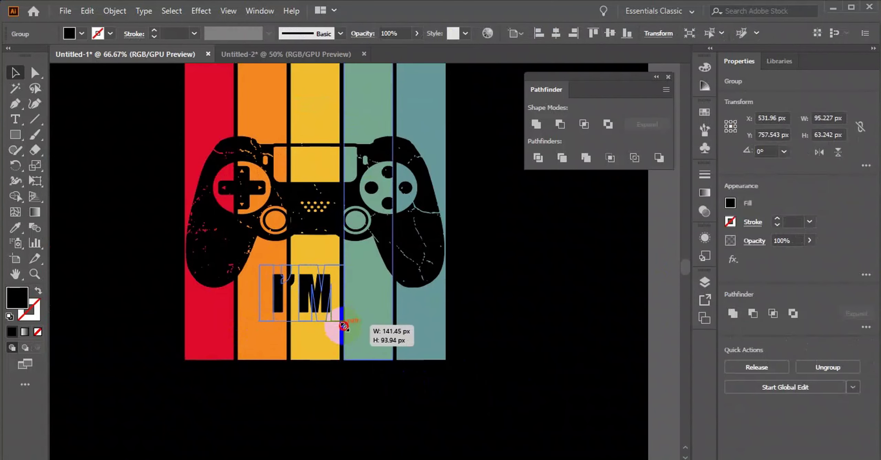
pyautogui.moveTo(329, 286)
pyautogui.mouseDown()
pyautogui.moveTo(332, 208)
pyautogui.moveTo(366, 222)
pyautogui.mouseUp()
# - Select the controller and then the GAMING text, zooming out to see the artboard
pyautogui.click(366, 223)
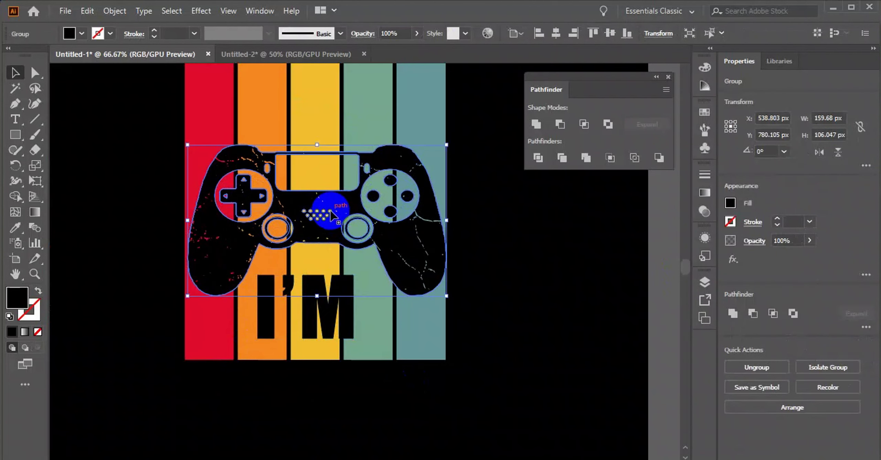
pyautogui.hotkey('ctrl', '-')
pyautogui.click(478, 430)
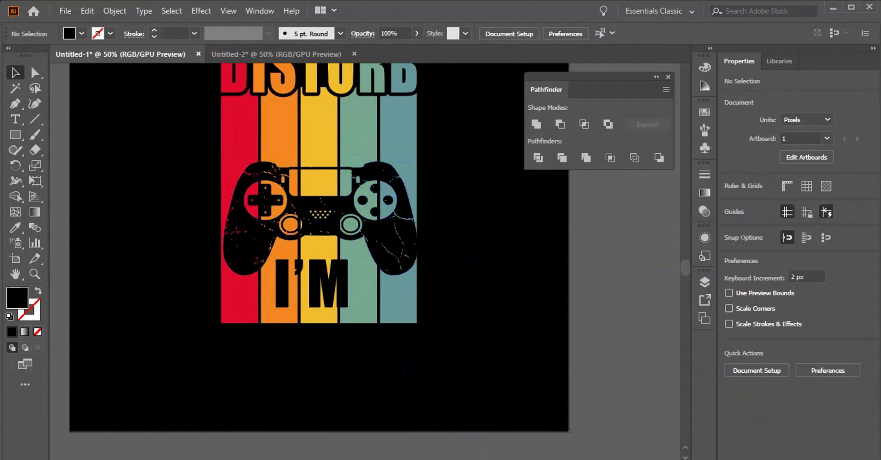
pyautogui.hotkey('ctrl', '-')
# - Move GAMING below I'M, stretch it across the stripes and bring it to the front
pyautogui.moveTo(543, 278); pyautogui.dragTo(262, 345)
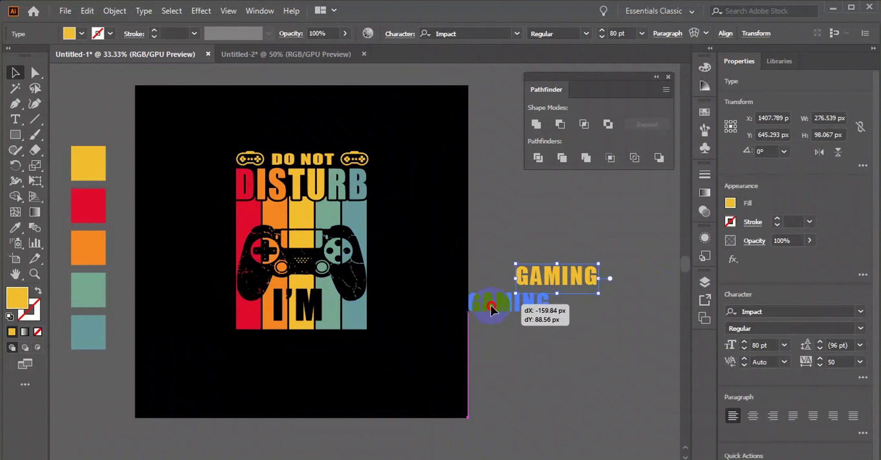
pyautogui.scroll(2, 258, 347)
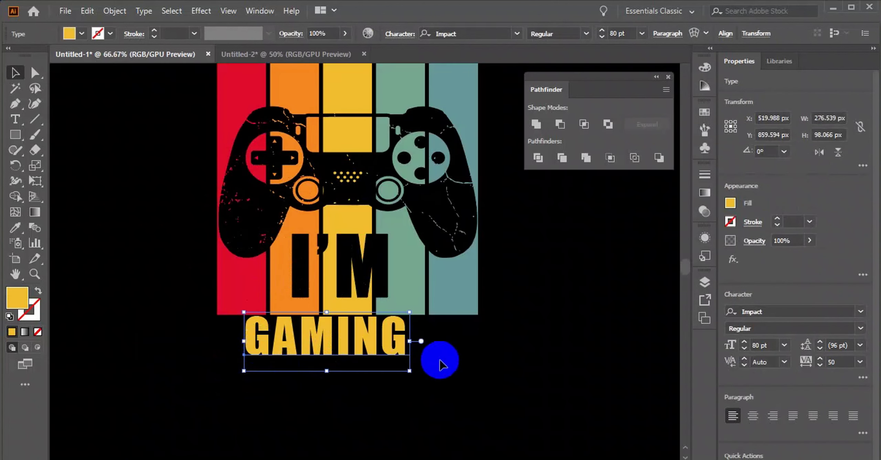
pyautogui.moveTo(409, 341)
pyautogui.mouseDown()
pyautogui.moveTo(449, 334)
pyautogui.moveTo(470, 341)
pyautogui.mouseUp()
pyautogui.rightClick(392, 335)
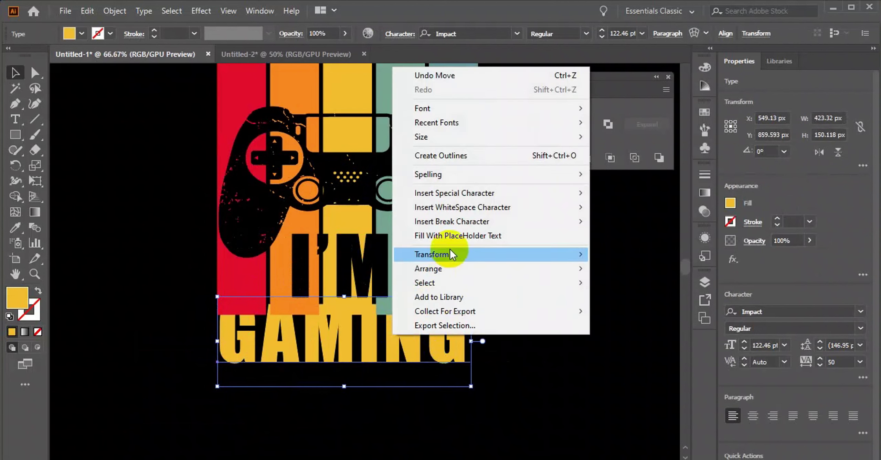
pyautogui.moveTo(428, 269)
pyautogui.click(651, 275)
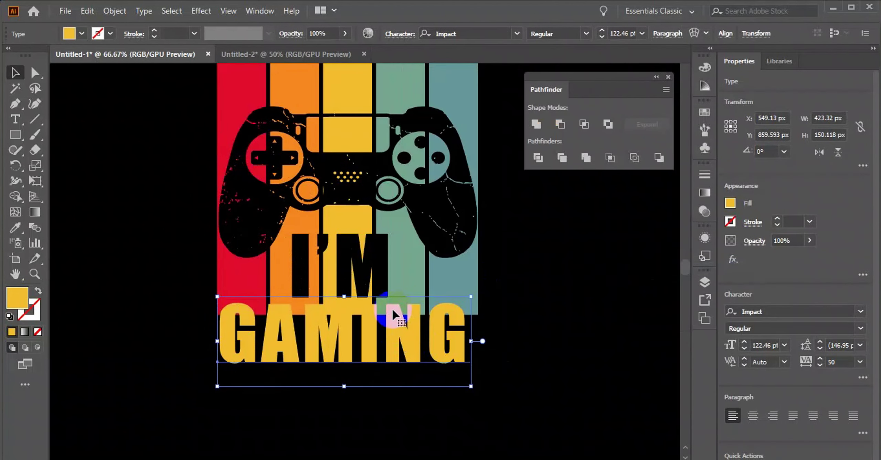
# - Convert GAMING to outlines and widen it slightly to match the stripes
pyautogui.rightClick(391, 325)
pyautogui.click(454, 131)
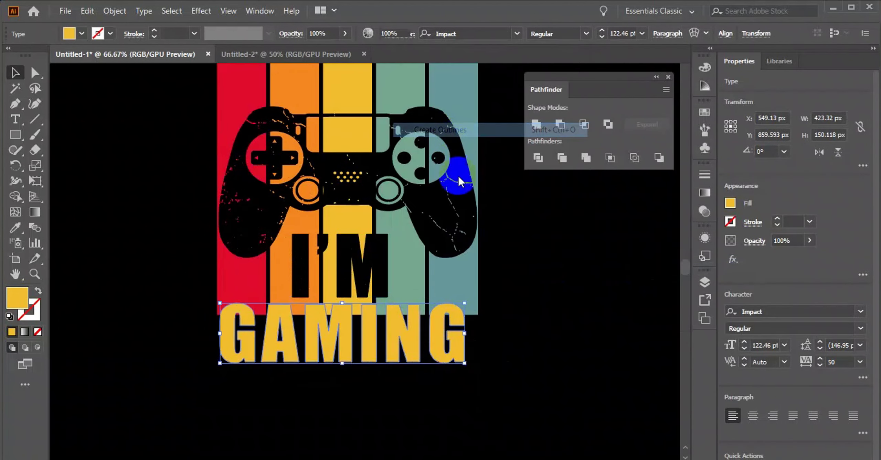
pyautogui.scroll(1, 263, 365)
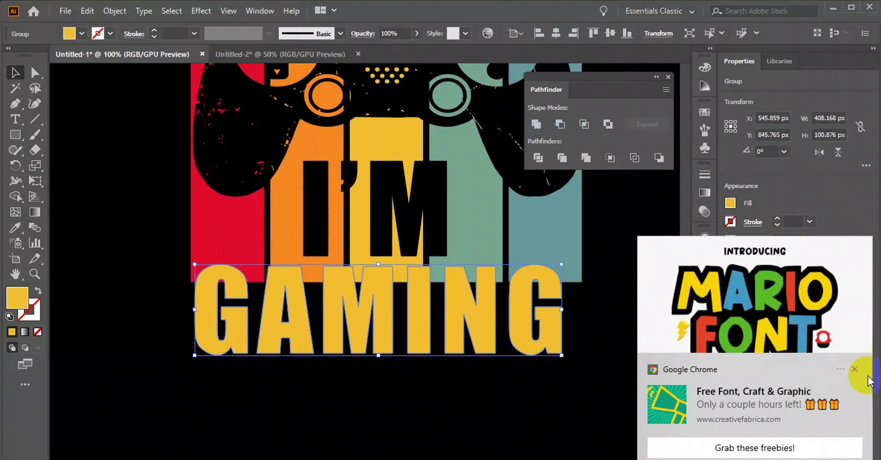
pyautogui.click(854, 369)
pyautogui.scroll(-3, 444, 354)
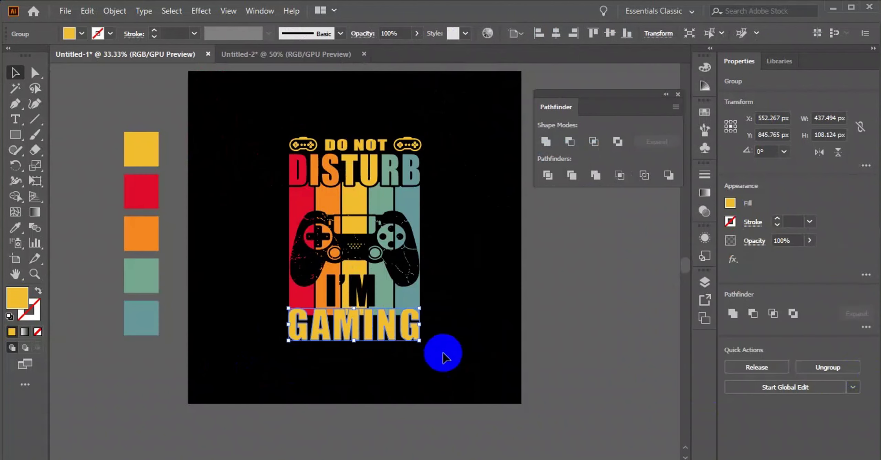
pyautogui.moveTo(444, 354); pyautogui.dragTo(385, 338)
pyautogui.click(114, 10)
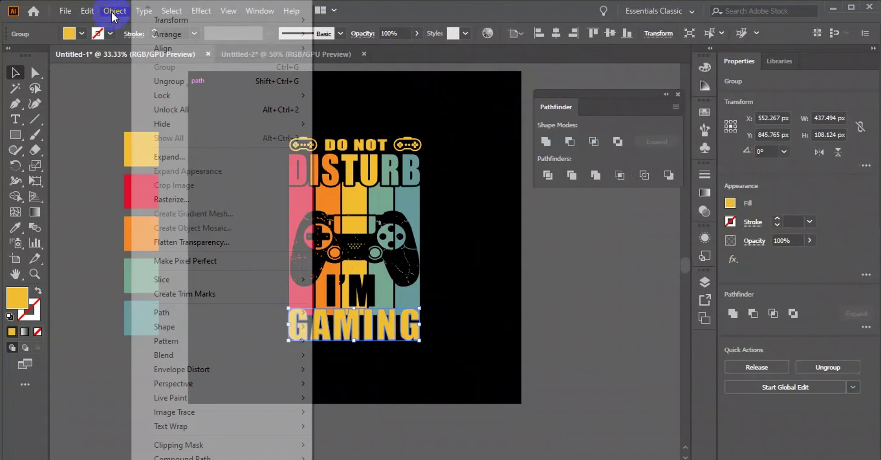
pyautogui.moveTo(179, 312)
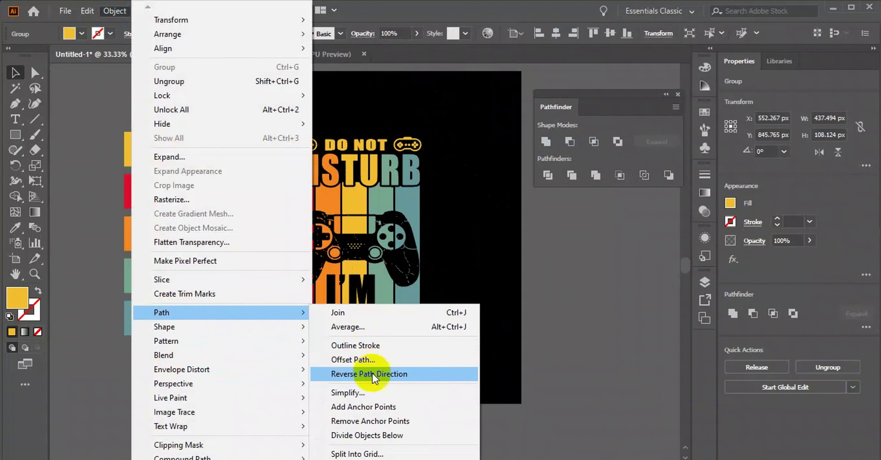
# - Create a 10 px offset path around GAMING, merge it into one shape and cut it
pyautogui.click(375, 362)
pyautogui.click(618, 177)
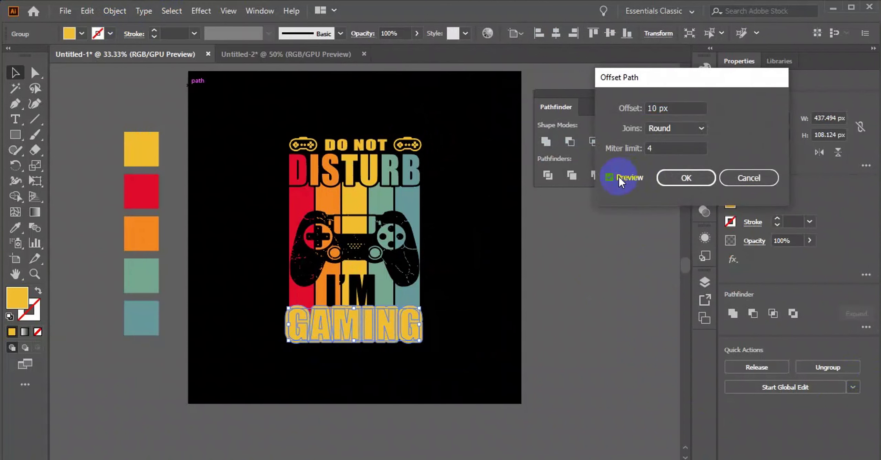
pyautogui.click(680, 185)
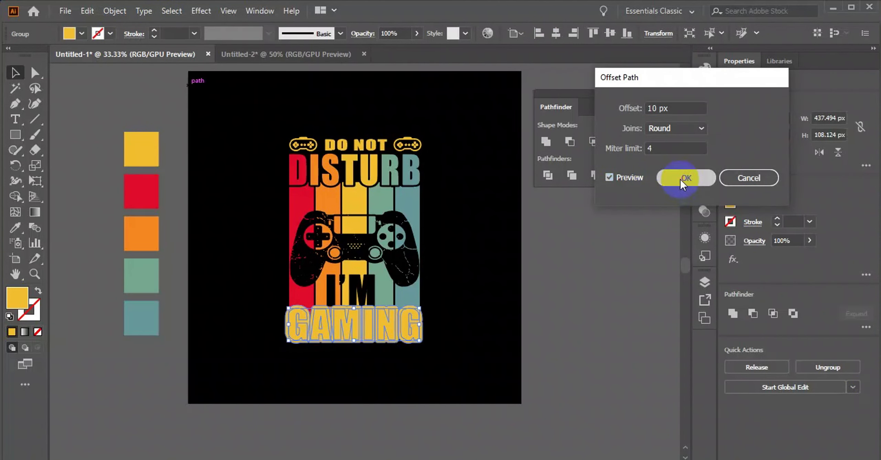
pyautogui.click(546, 142)
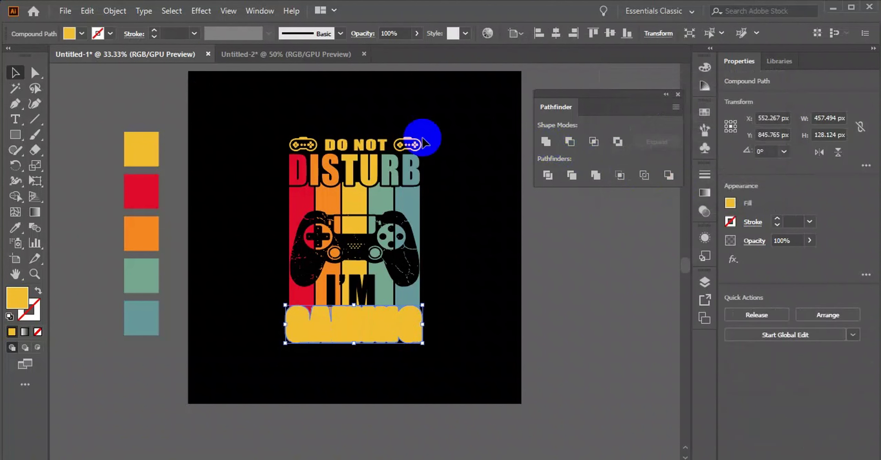
pyautogui.click(84, 12)
pyautogui.click(109, 58)
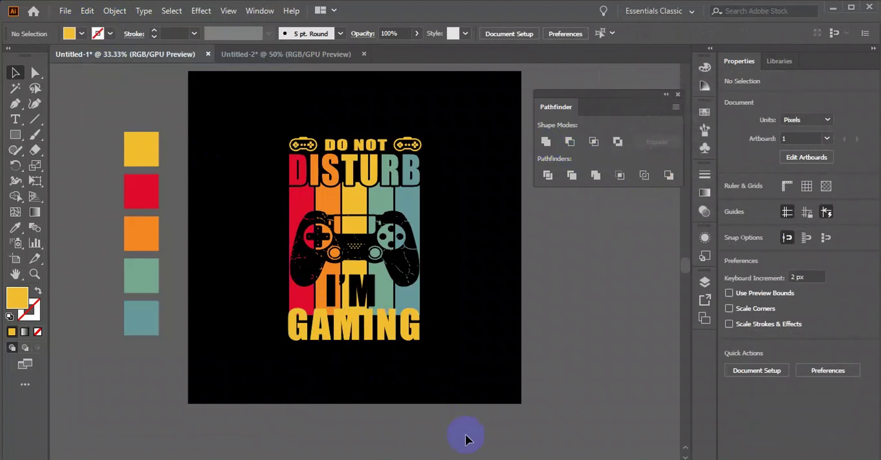
# - Subtract the offset shape from the colour stripes with Minus Front and expand the result
pyautogui.scroll(1, 350, 323)
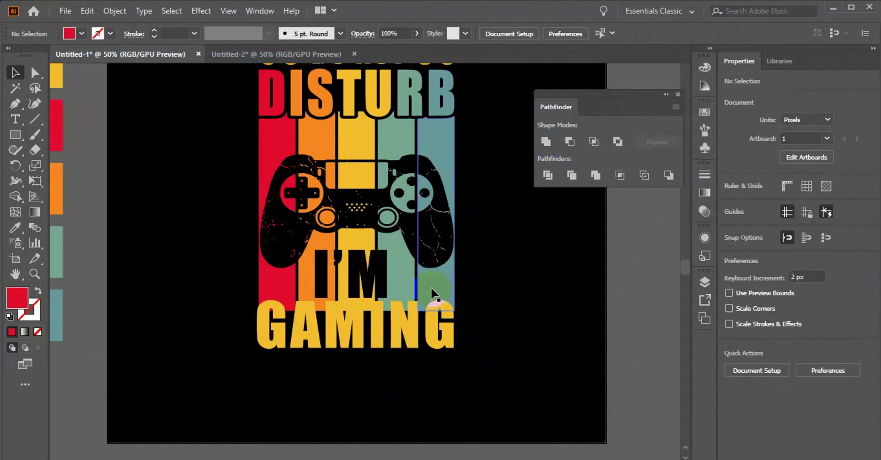
pyautogui.click(431, 287)
pyautogui.click(432, 293)
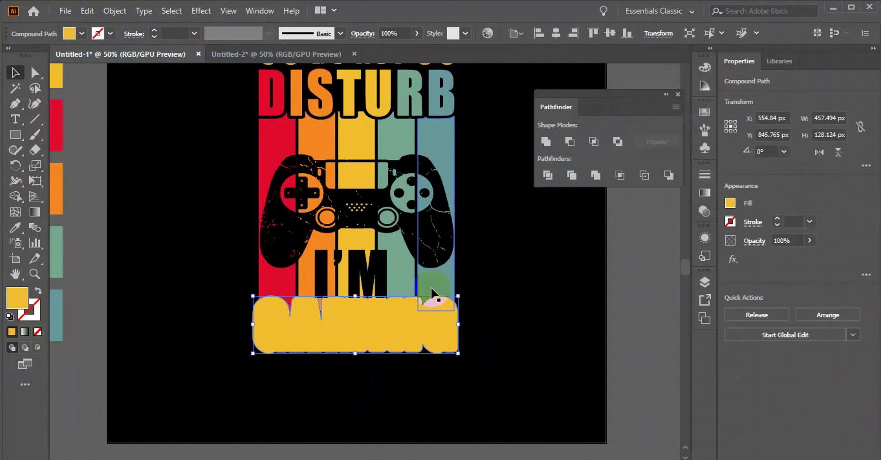
pyautogui.keyDown('shift'); pyautogui.click(285, 291); pyautogui.keyUp('shift')
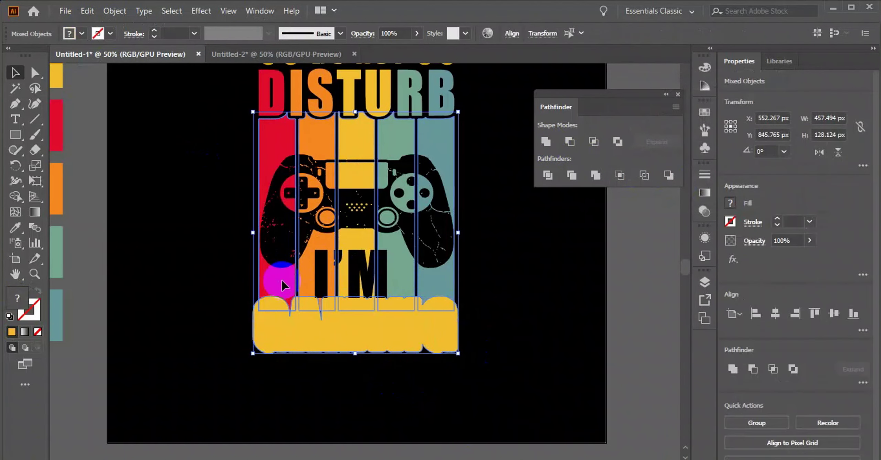
pyautogui.keyDown('alt'); pyautogui.click(572, 142); pyautogui.keyUp('alt')
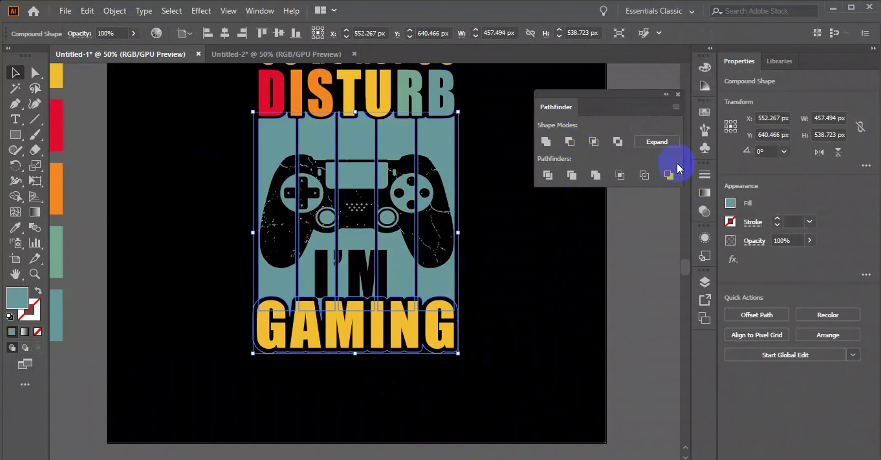
pyautogui.click(665, 145)
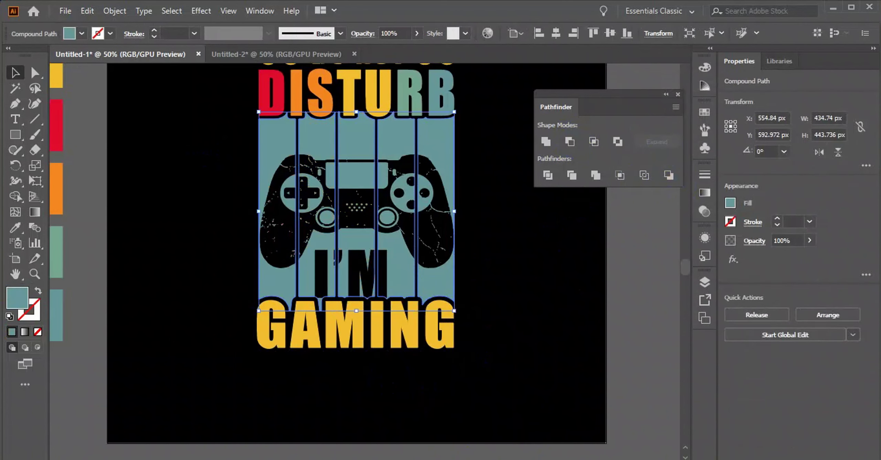
# - Ungroup the GAMING letters and colour the first G red from its stripe
pyautogui.click(359, 357)
pyautogui.rightClick(361, 358)
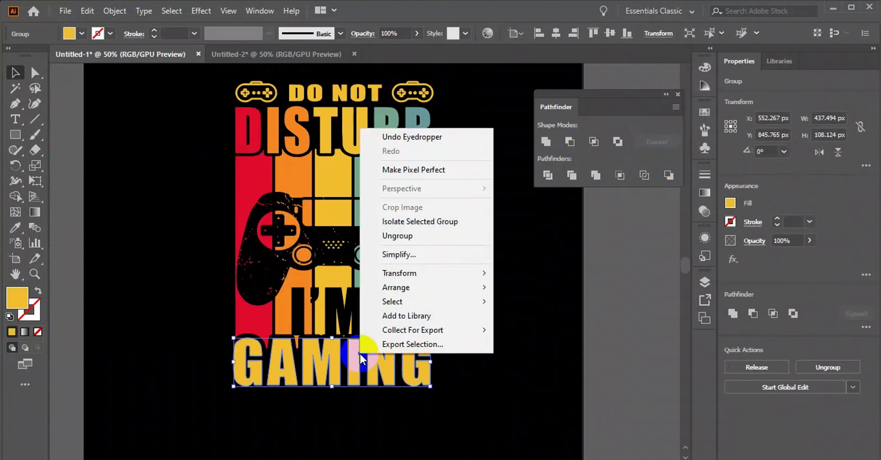
pyautogui.click(403, 237)
pyautogui.click(495, 318)
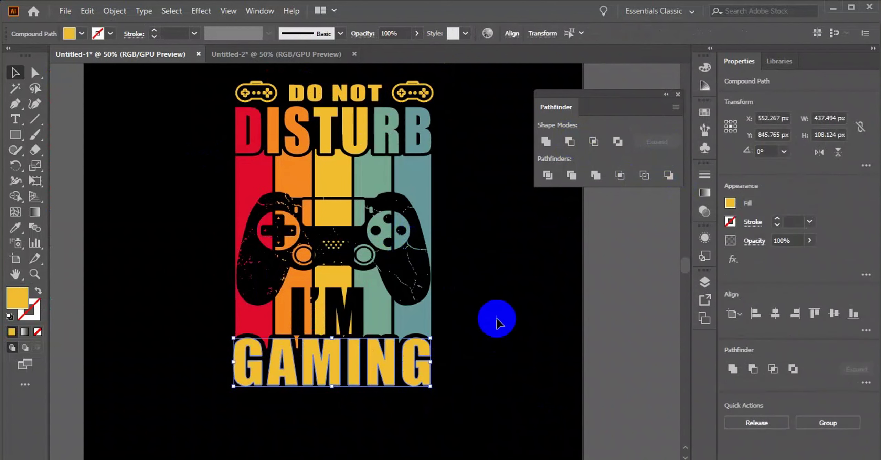
pyautogui.click(243, 354)
pyautogui.click(15, 234)
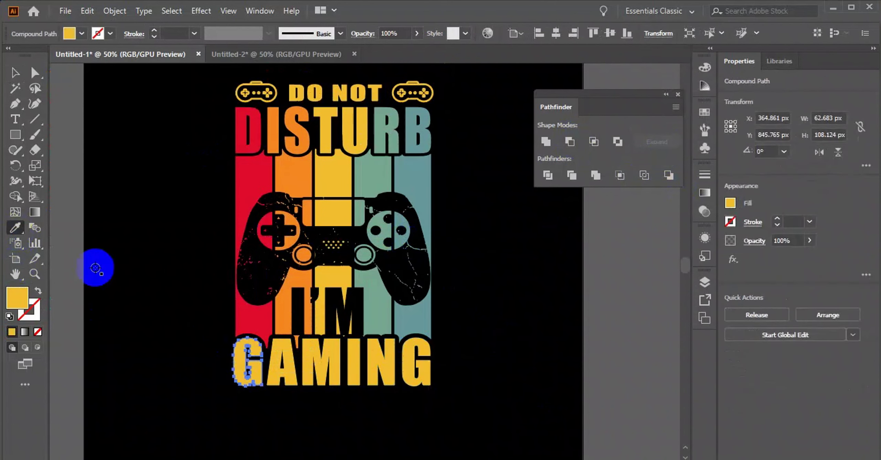
pyautogui.click(254, 317)
# - Colour the A and M of GAMING orange from the stripes
pyautogui.click(37, 73)
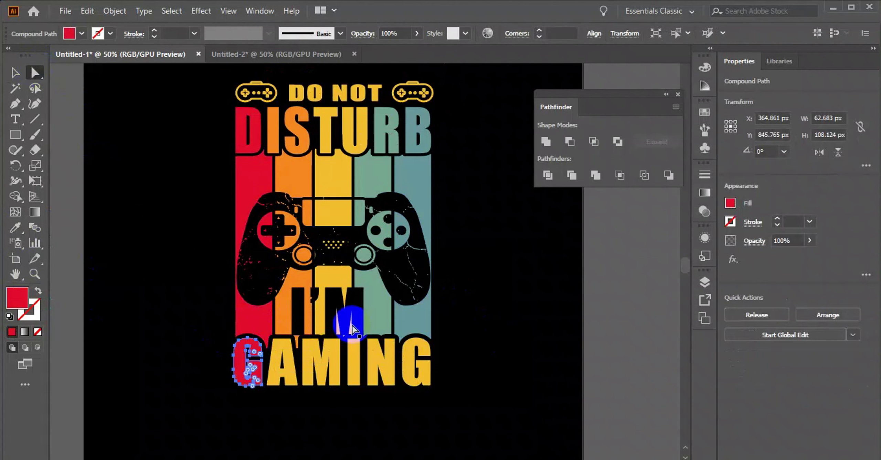
pyautogui.click(284, 365)
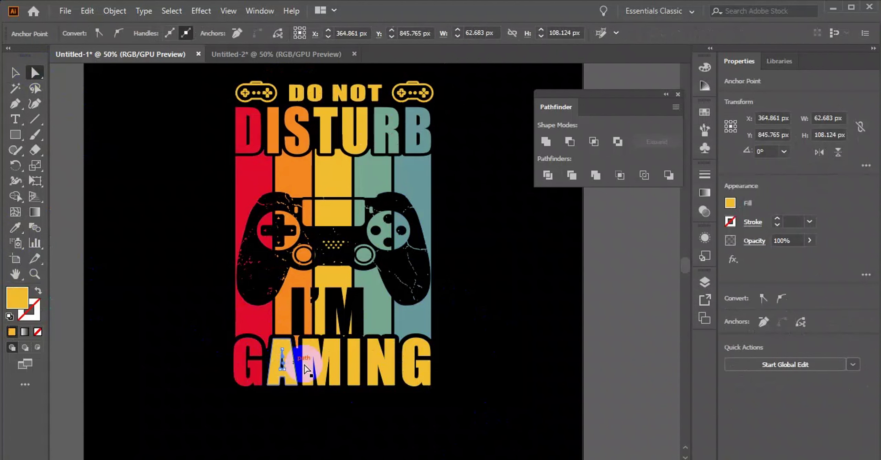
pyautogui.click(315, 361)
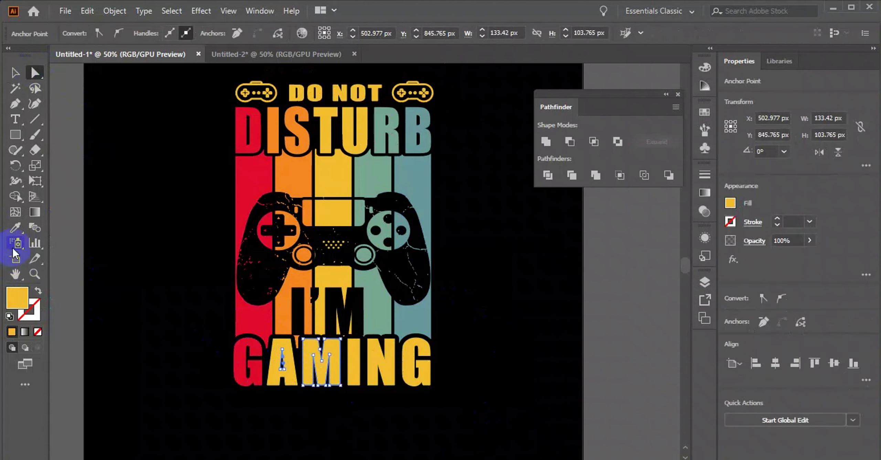
pyautogui.click(15, 228)
pyautogui.click(303, 168)
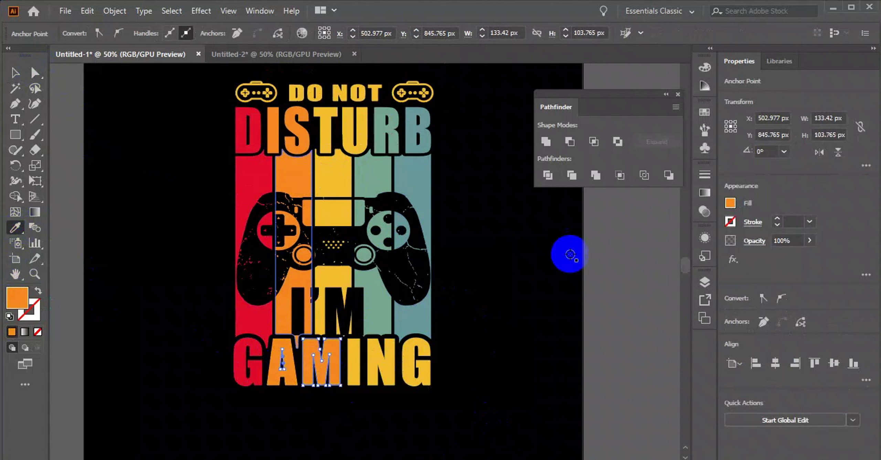
pyautogui.click(197, 278)
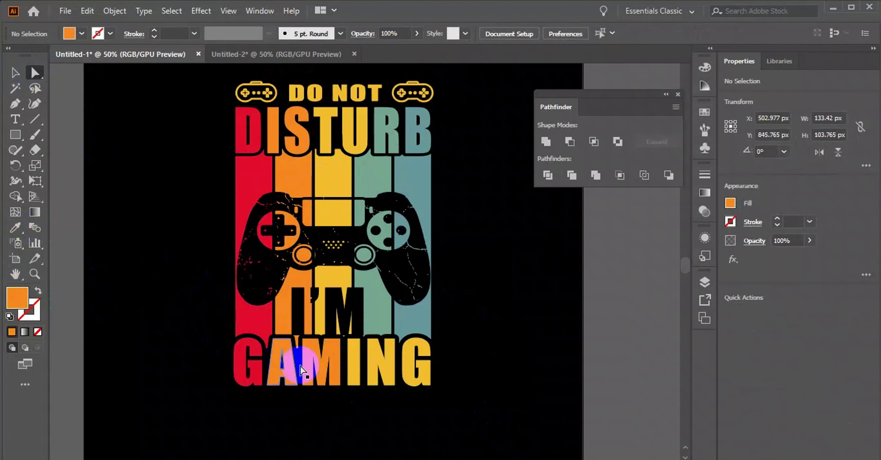
# - Colour the N and the final G teal from the stripes beneath them
pyautogui.click(382, 356)
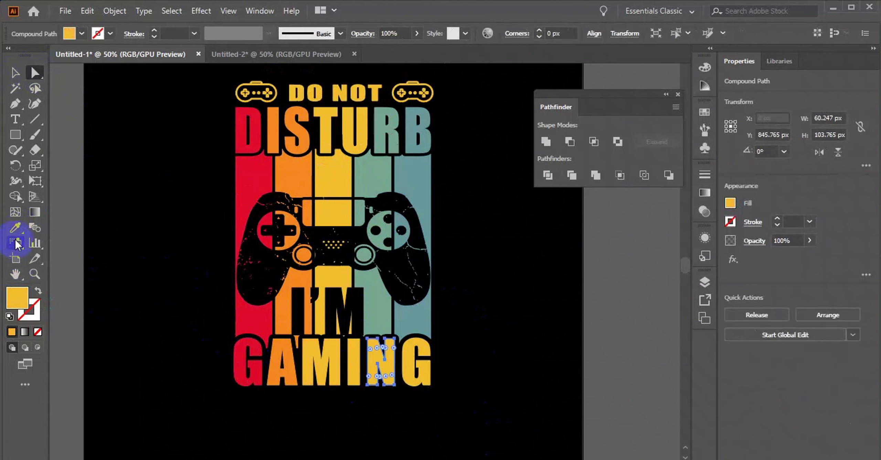
pyautogui.click(15, 227)
pyautogui.click(375, 328)
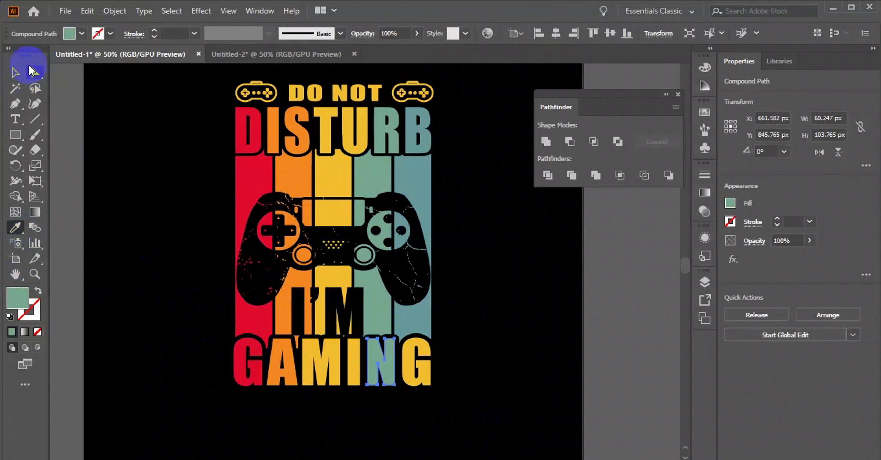
pyautogui.click(37, 77)
pyautogui.click(404, 383)
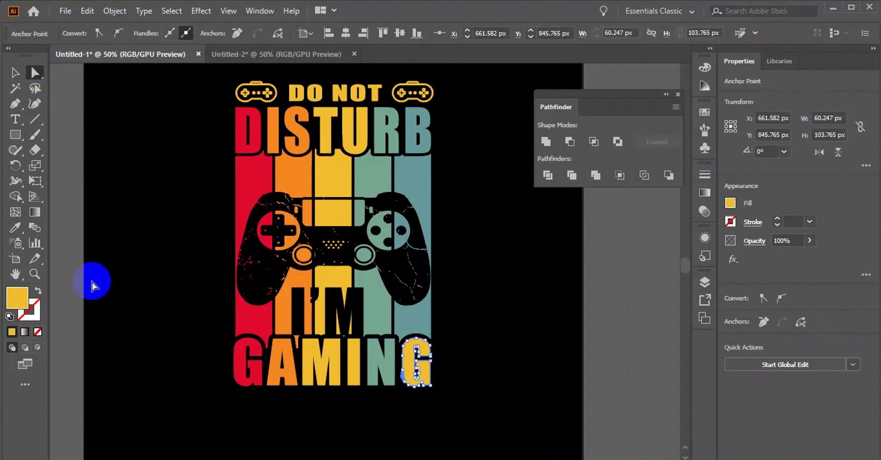
pyautogui.click(388, 313)
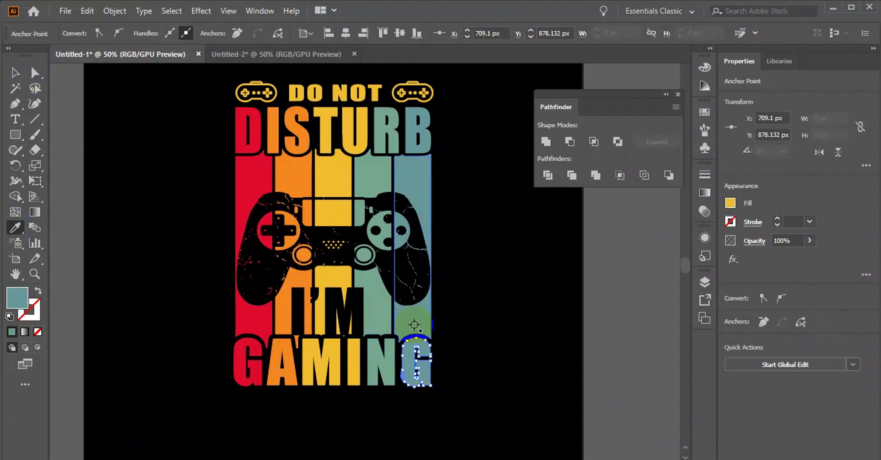
pyautogui.click(16, 74)
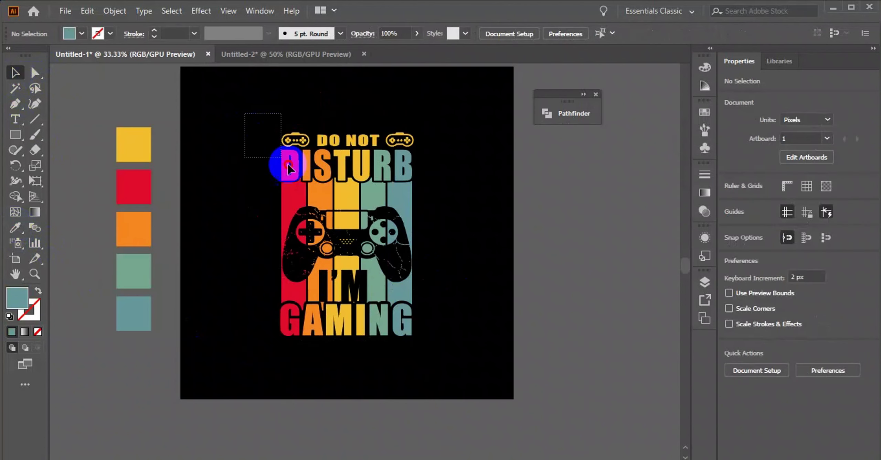
# - Select all the artwork and group it
pyautogui.moveTo(426, 355); pyautogui.dragTo(274, 125)
pyautogui.rightClick(351, 165)
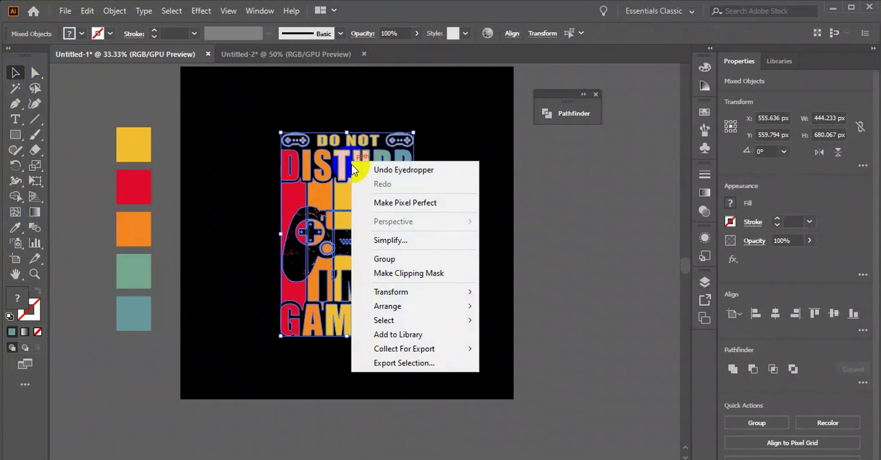
pyautogui.click(401, 260)
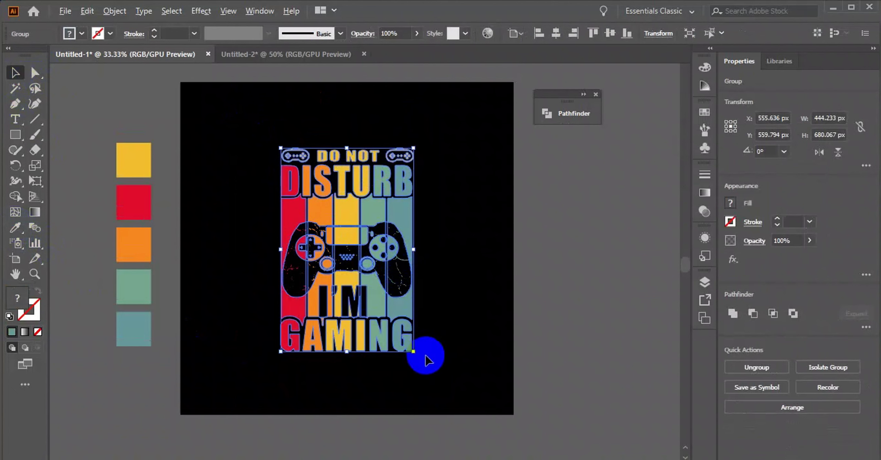
# - Enlarge the grouped design and centre it horizontally and vertically on the artboard
pyautogui.moveTo(414, 352); pyautogui.dragTo(427, 370)
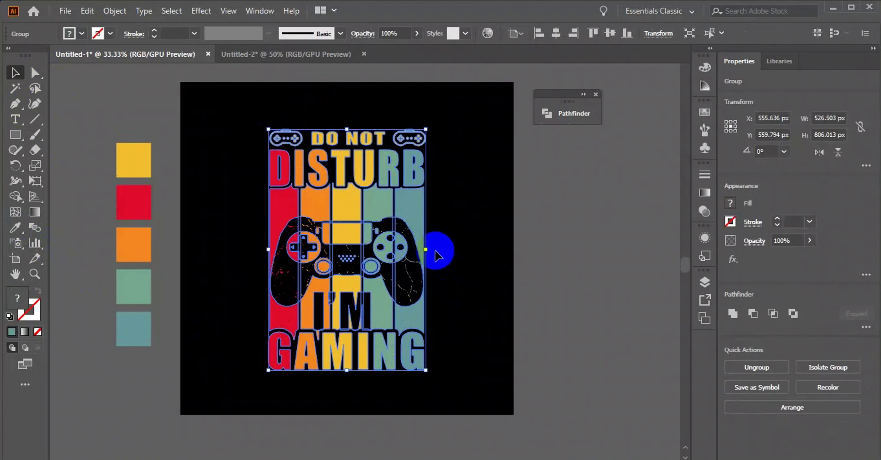
pyautogui.moveTo(425, 250); pyautogui.dragTo(434, 248)
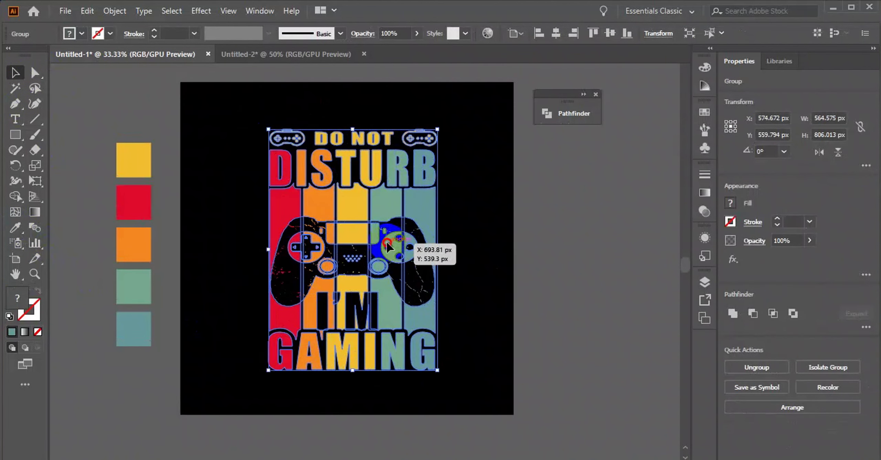
pyautogui.moveTo(392, 247); pyautogui.dragTo(381, 241)
pyautogui.click(555, 34)
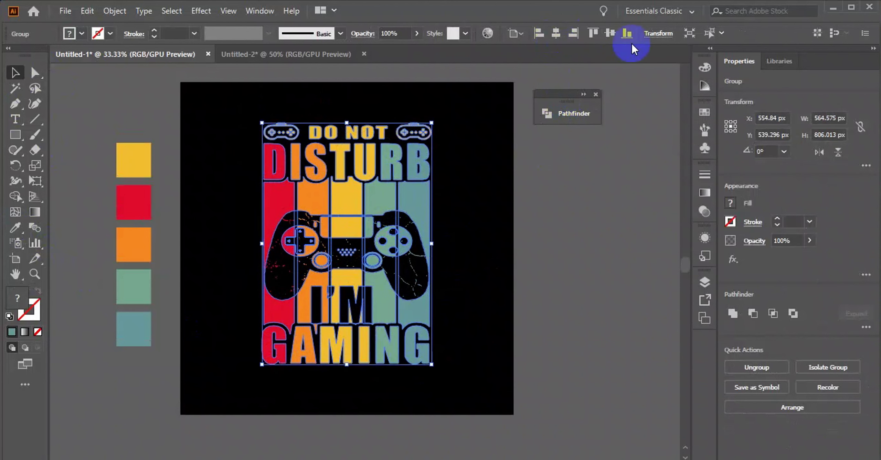
pyautogui.click(614, 38)
pyautogui.click(487, 222)
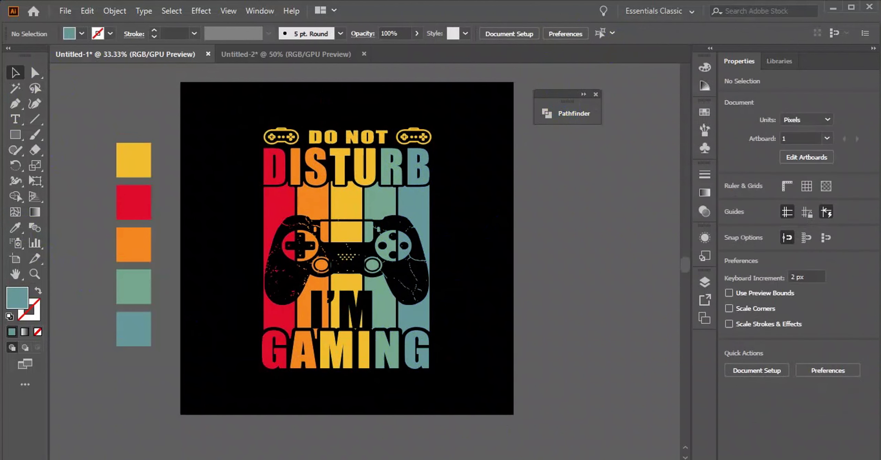
pyautogui.hotkey('ctrl', '-')
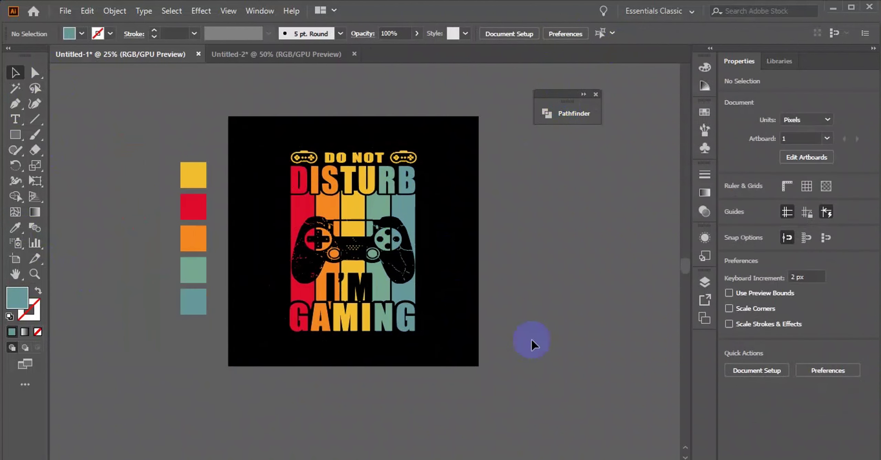